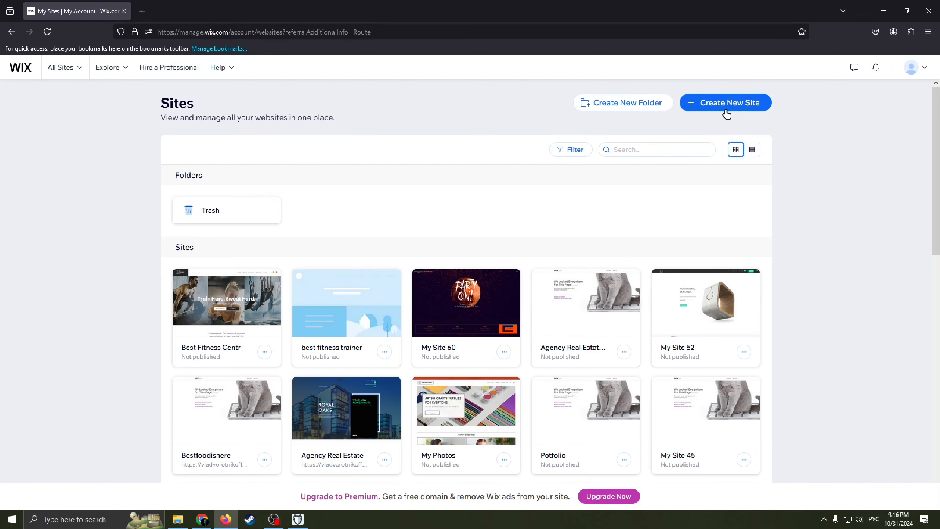
Step: Start creating a new site, choose the setup without the AI chat, and clear the prefilled website type
click(708, 102)
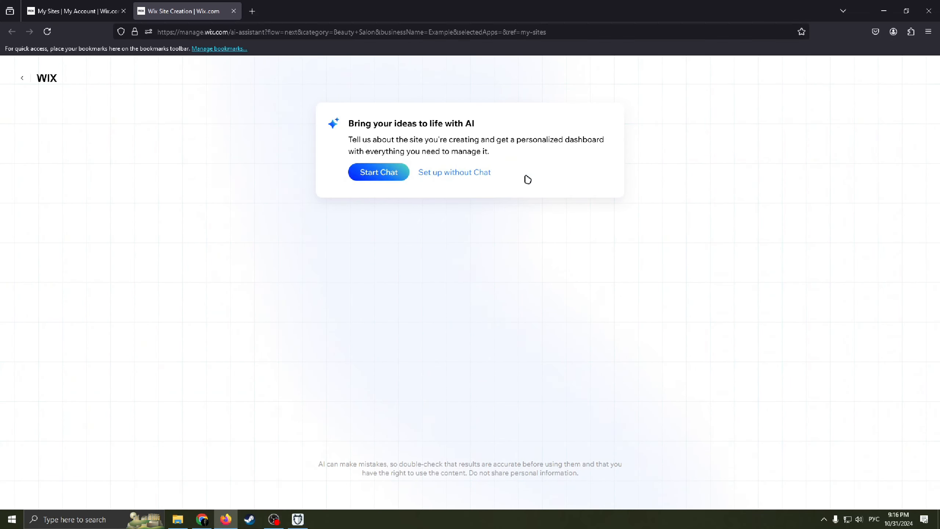
click(480, 172)
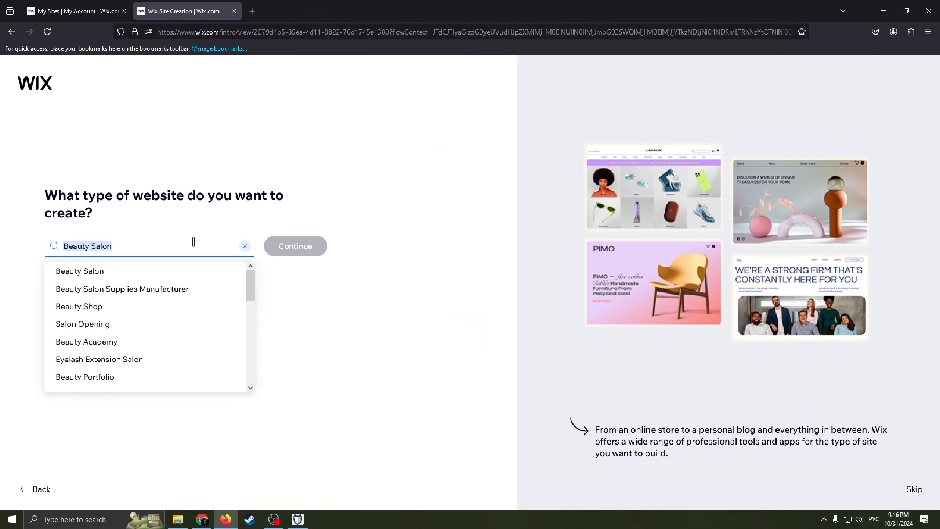
click(189, 242)
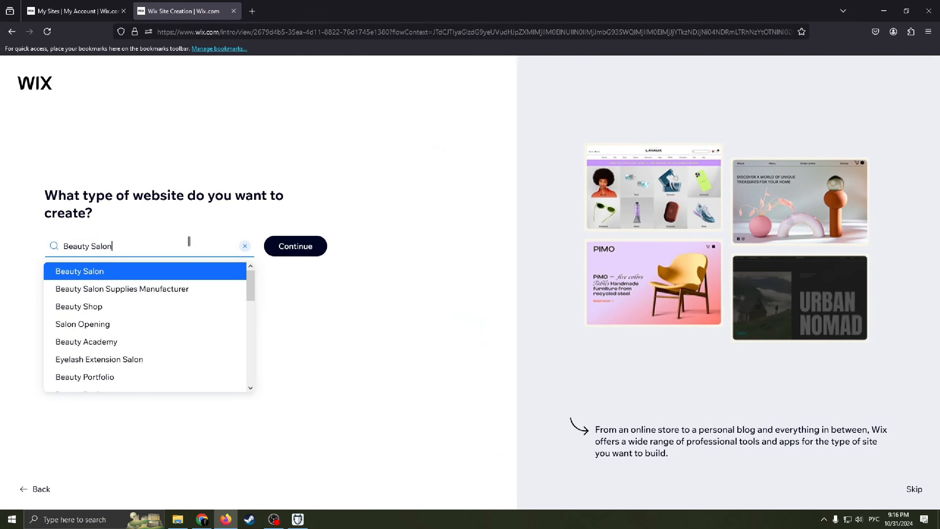
drag(194, 241, 35, 255)
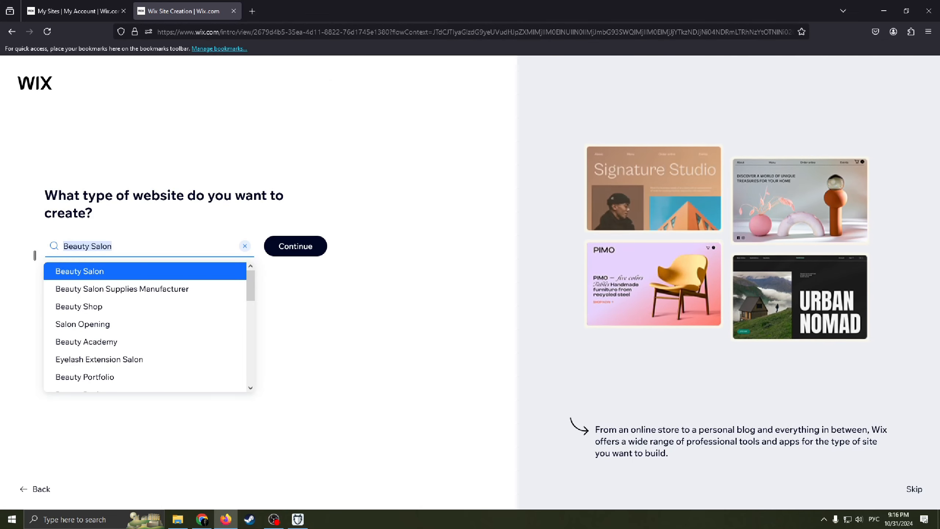
click(165, 249)
drag(166, 249, 28, 247)
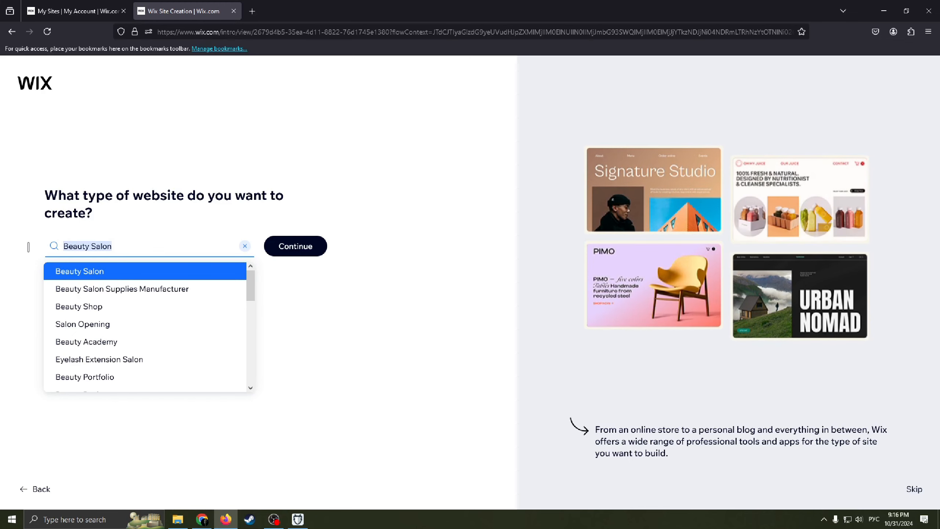
key(BackSpace)
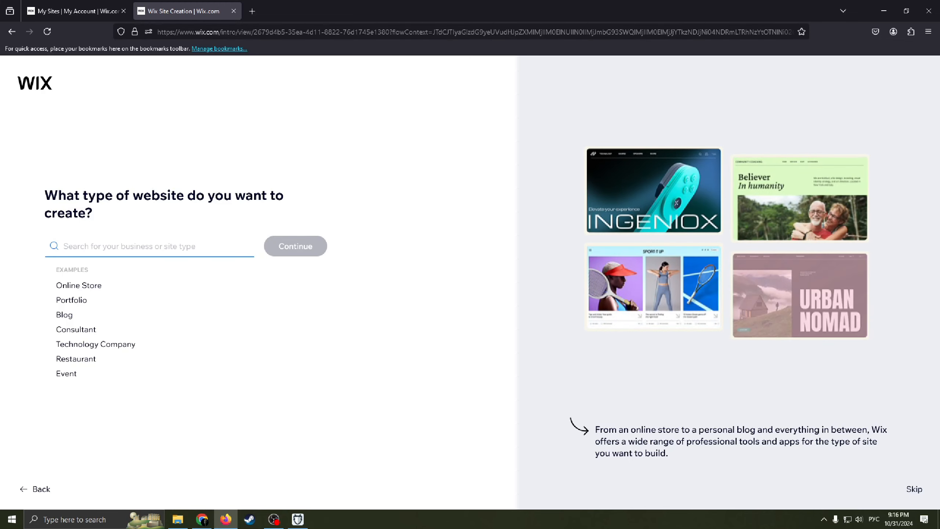
Step: Search the website types for "Coaching" and look through the suggested business types
text(Сш)
key(BackSpace)
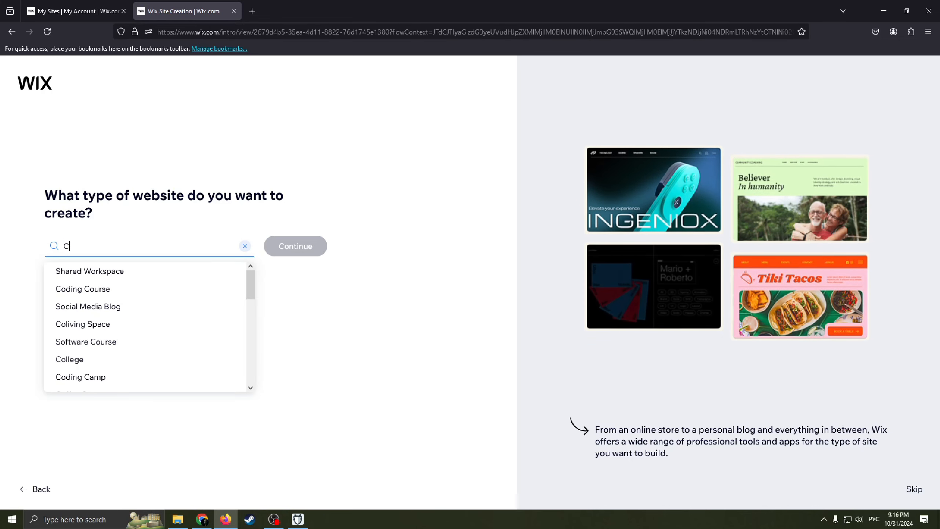
key(alt+shift)
text(o)
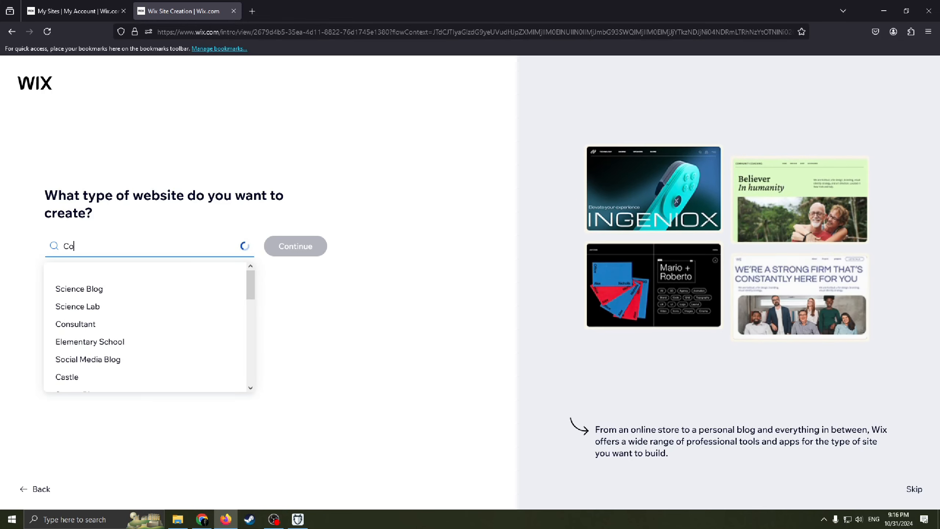
text(aching)
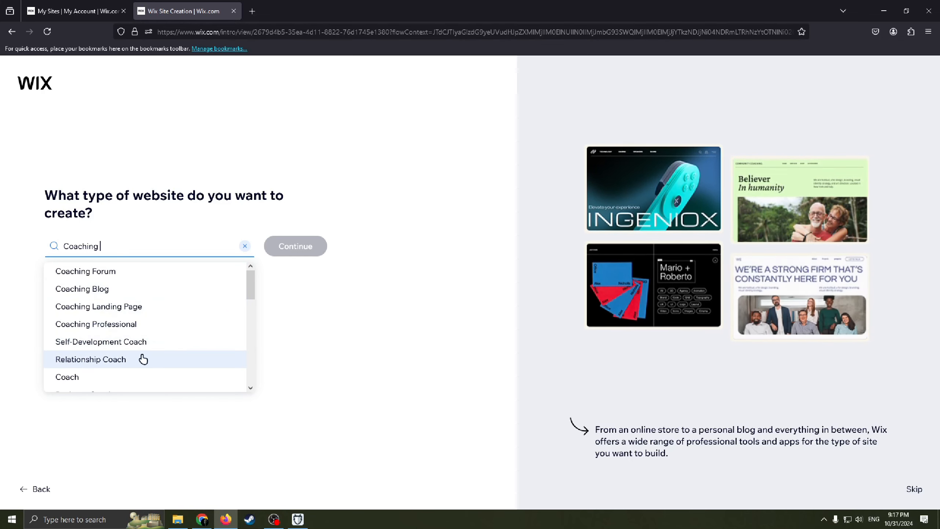
scroll(130, 360, down, 2)
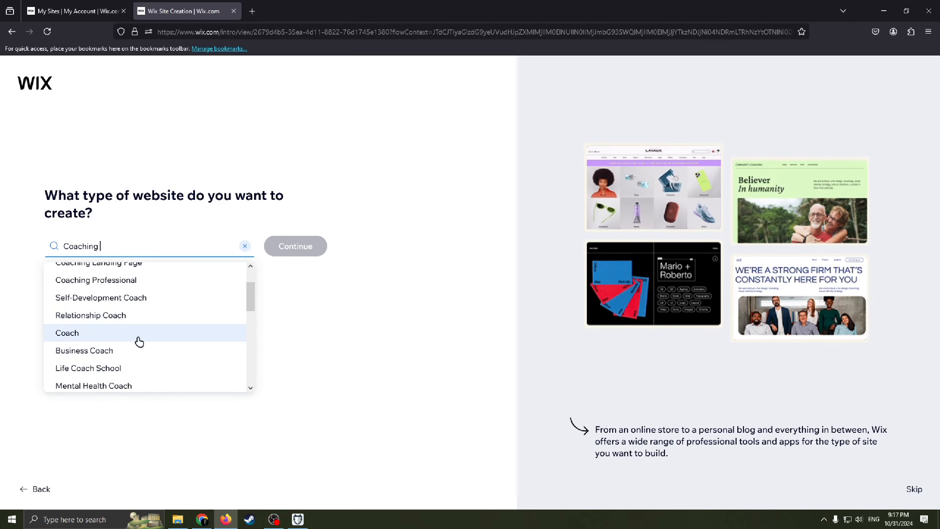
scroll(164, 339, down, 6)
scroll(186, 338, up, 8)
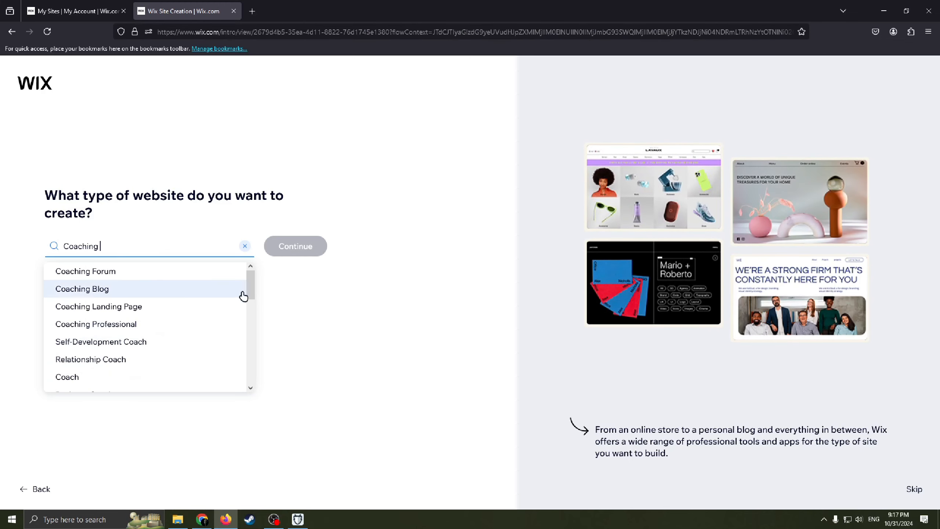
Step: Search the website types for "Consulting" instead and look through the suggestions
click(232, 252)
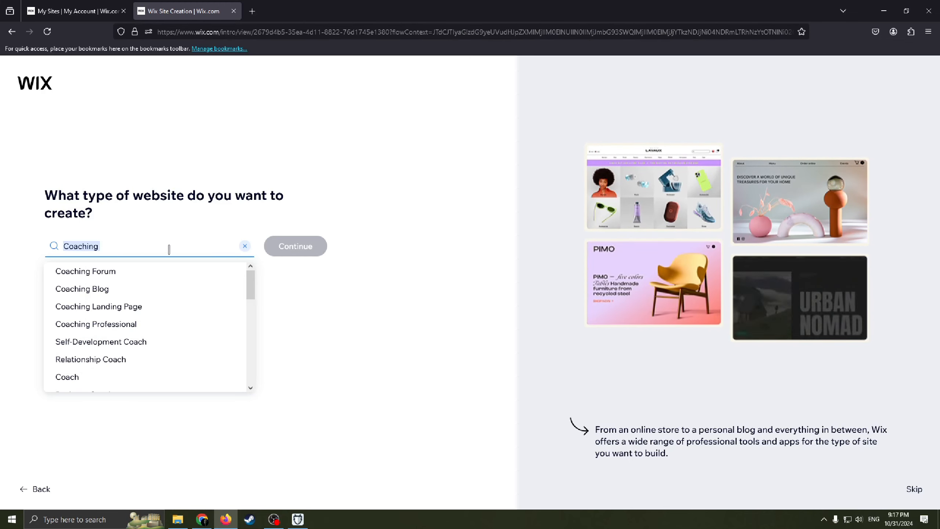
key(BackSpace)
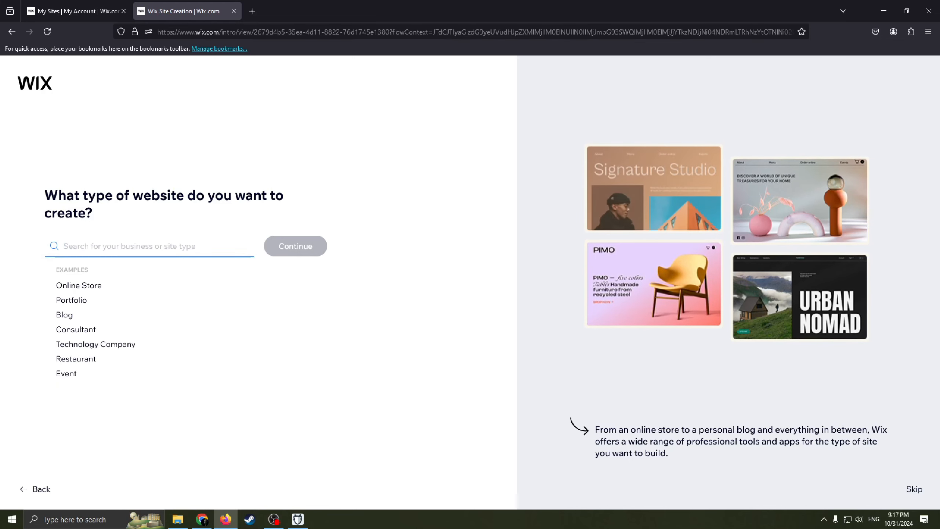
text(Con)
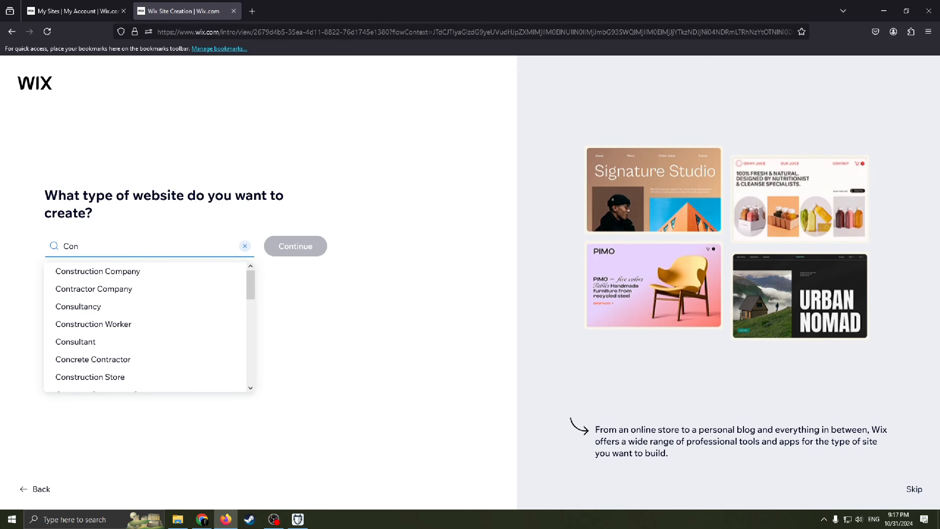
text(sult)
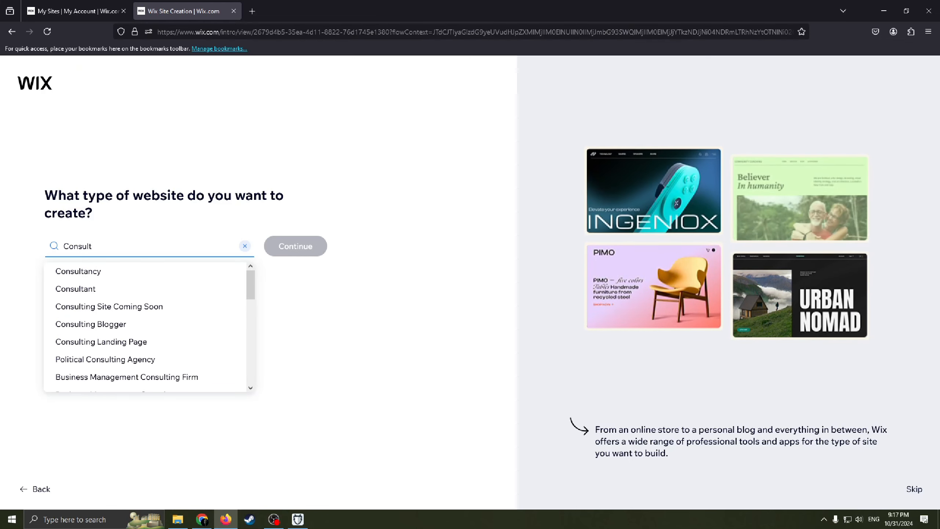
text(ing)
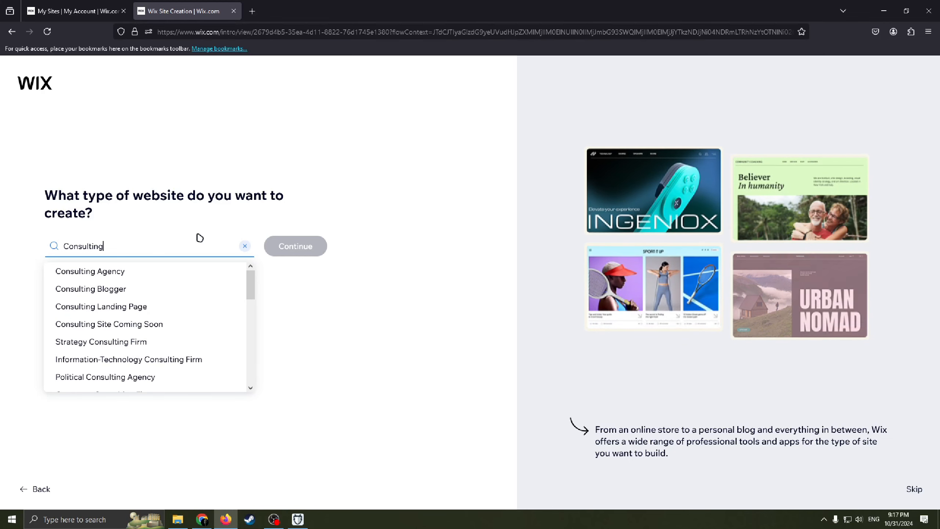
mouse_move(252, 291)
mouse_down()
mouse_move(254, 313)
mouse_move(250, 288)
mouse_up()
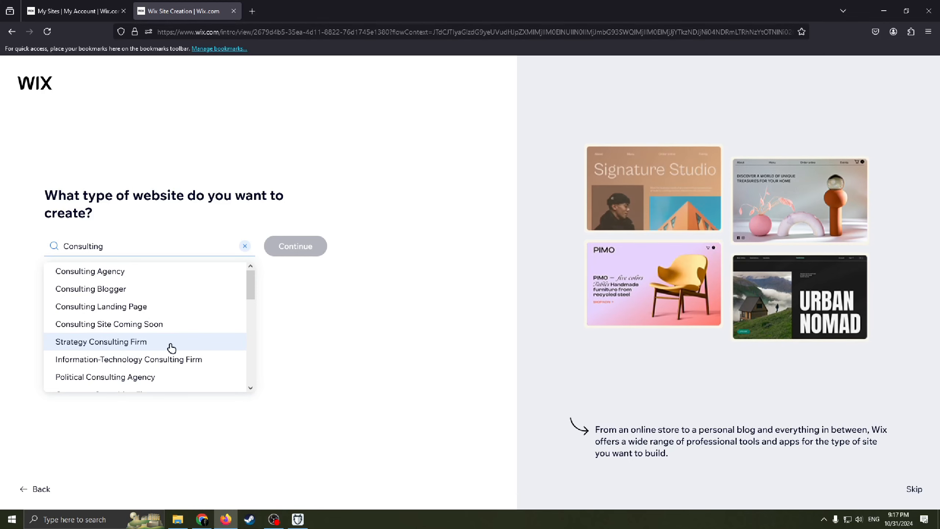
scroll(171, 347, down, 2)
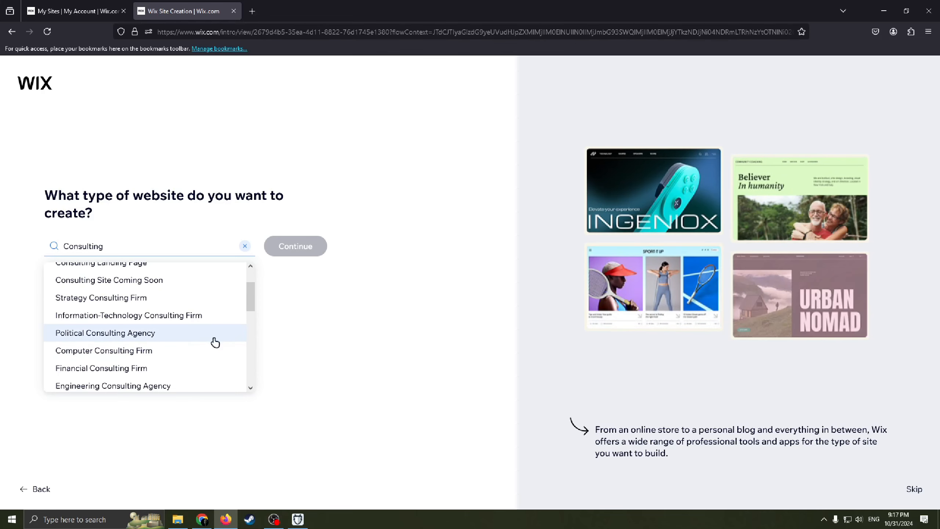
scroll(247, 294, down, 1)
scroll(251, 271, up, 3)
Step: Search for "Coaching" again, choose Coaching Professional as the website type, and continue
click(244, 246)
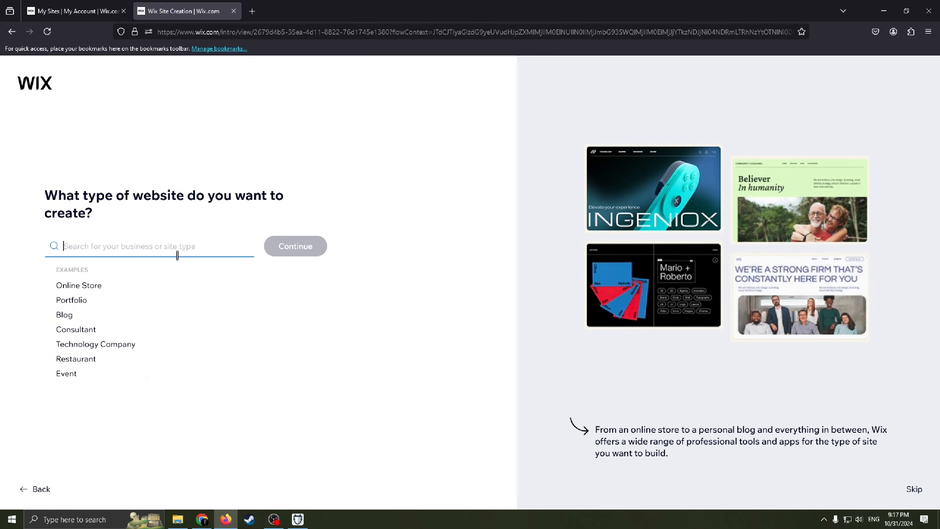
text(Coa)
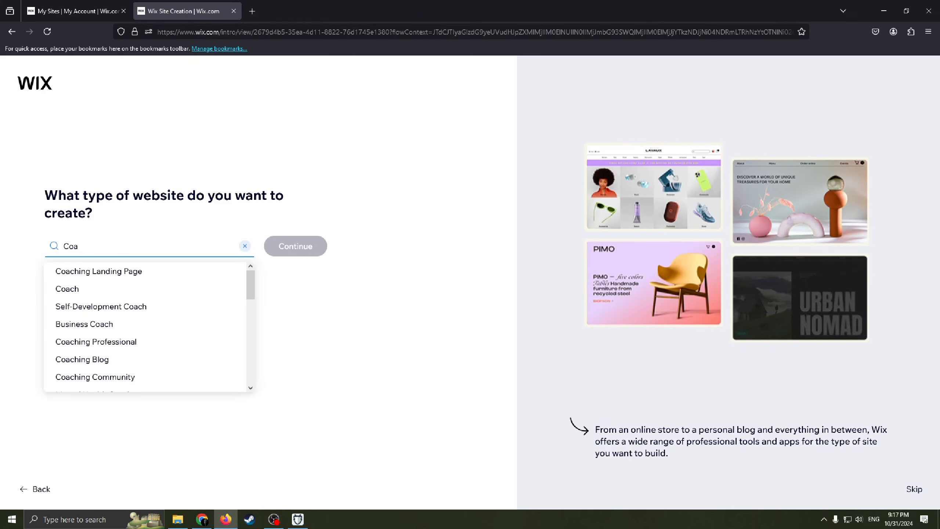
text(ching)
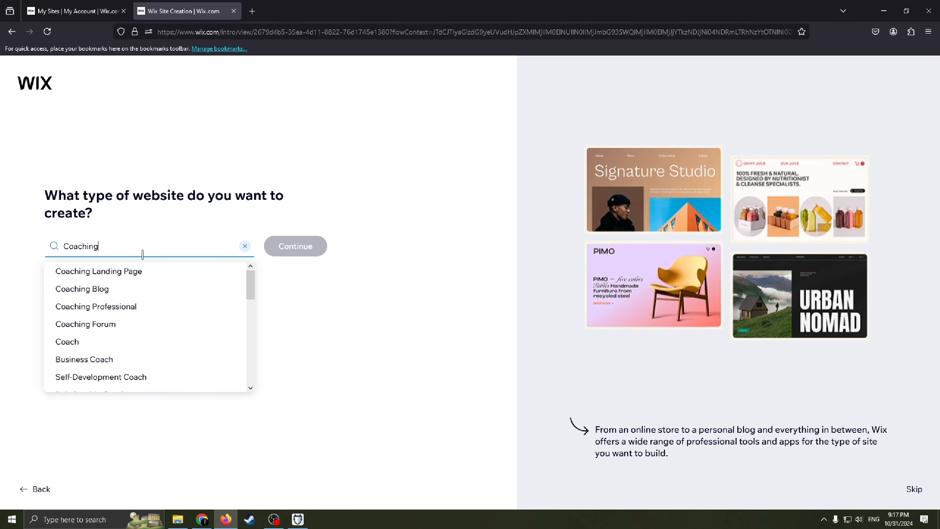
click(132, 314)
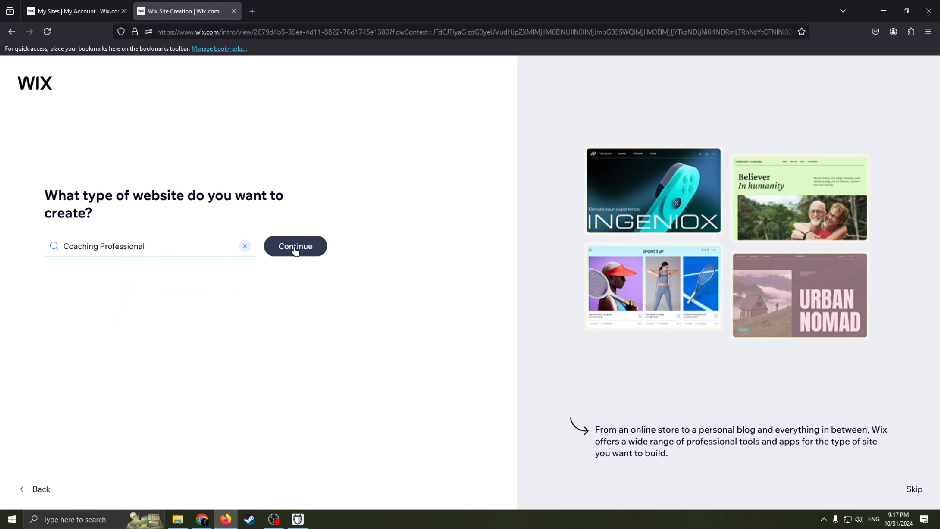
click(295, 249)
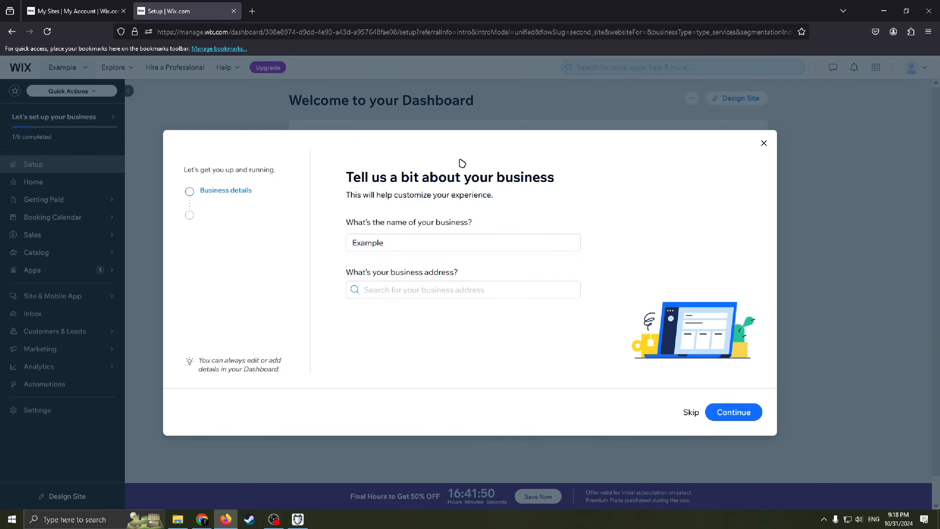
Step: Skip the business name and address page of the setup without changing either field
click(440, 245)
click(424, 247)
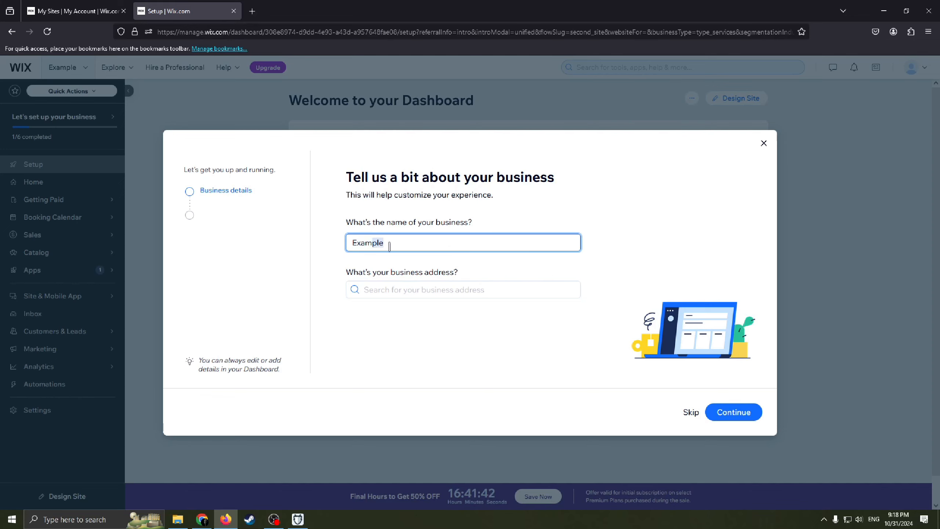
drag(353, 246, 416, 247)
click(412, 247)
drag(352, 244, 419, 245)
click(449, 321)
click(460, 289)
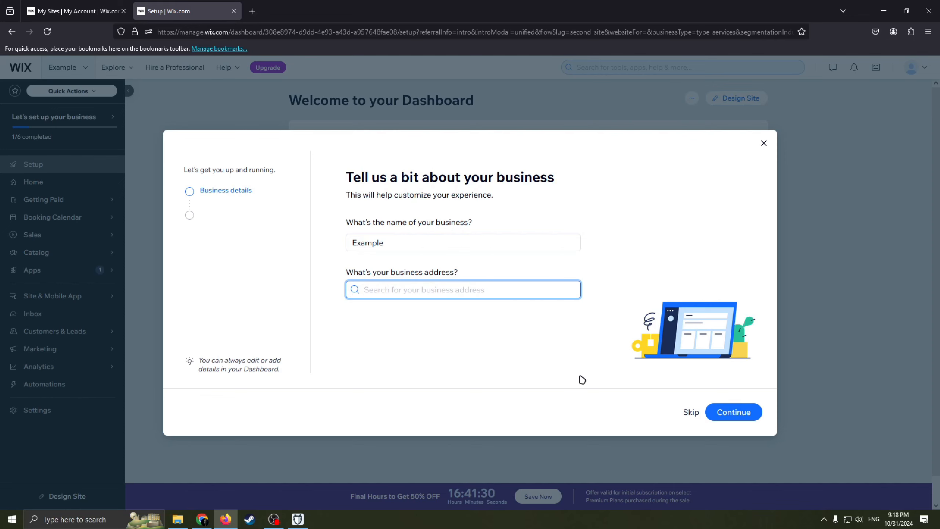
click(694, 416)
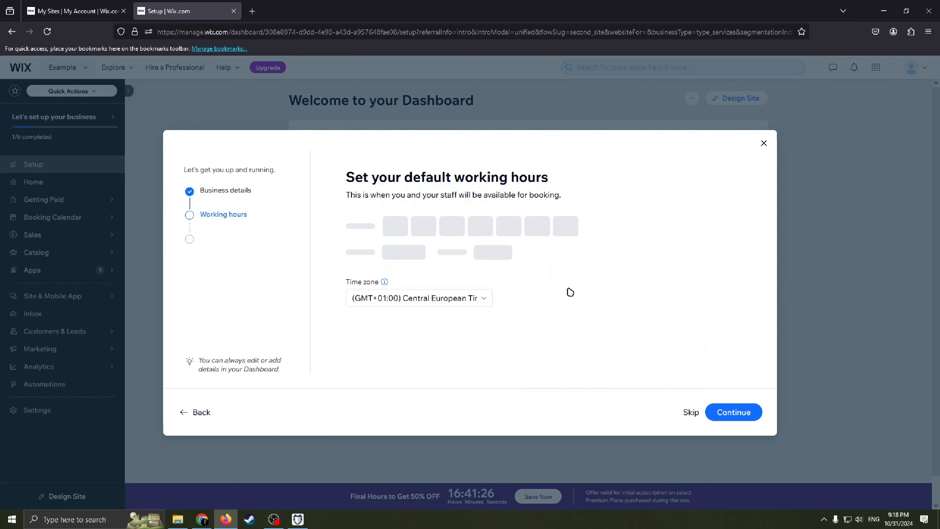
drag(424, 179, 562, 184)
drag(562, 184, 327, 175)
drag(327, 175, 535, 179)
drag(537, 178, 391, 193)
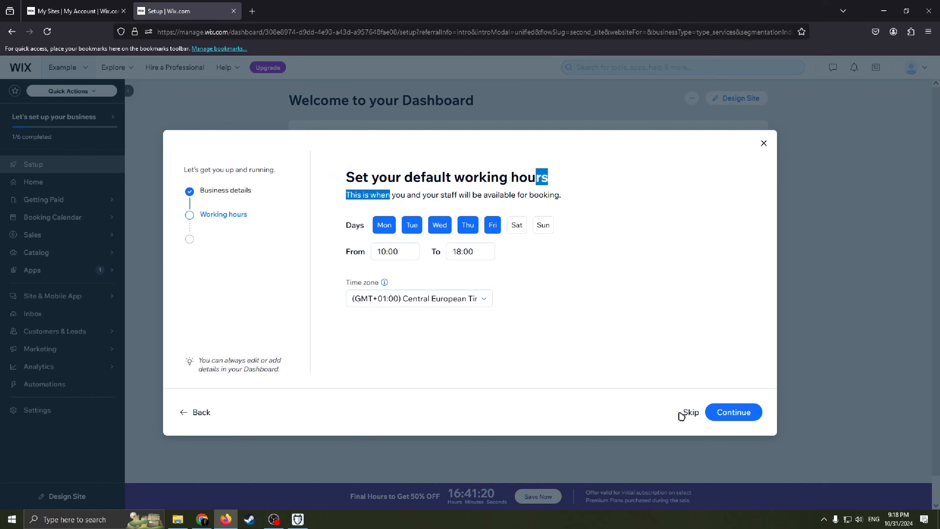
Step: Remove Wednesday and Friday from the default working days, add Sunday, and continue to the services page
click(468, 225)
click(384, 225)
click(543, 224)
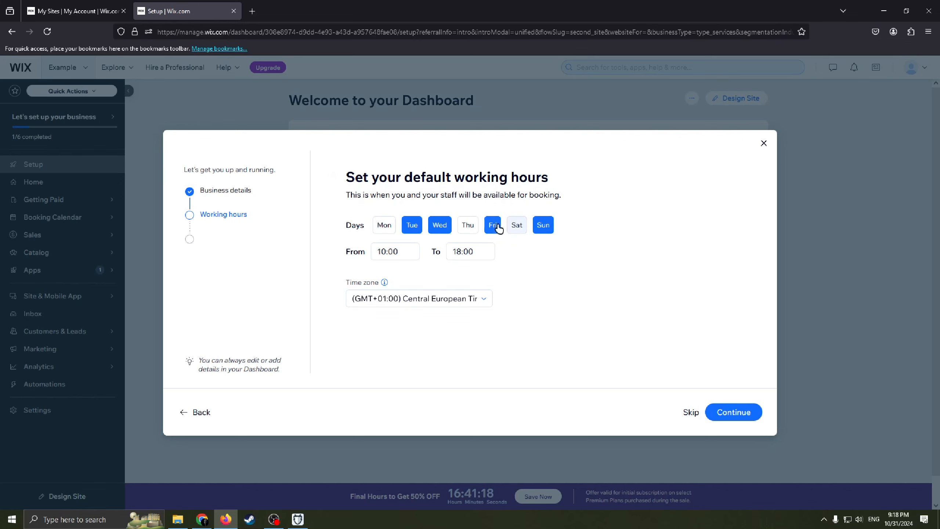
click(498, 227)
click(439, 225)
click(385, 224)
click(467, 226)
click(412, 224)
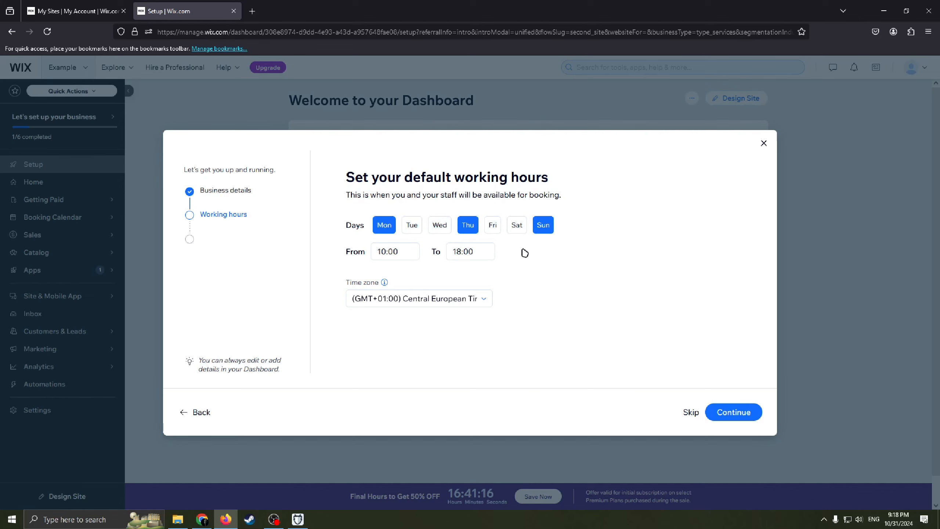
click(412, 226)
click(713, 414)
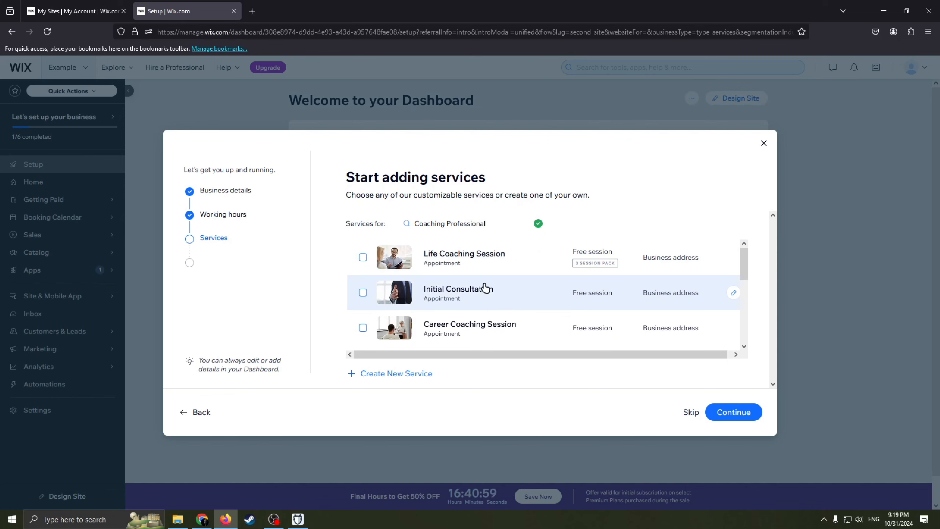
Step: Look through the suggested coaching services and select Life Coaching Session and Initial Consultation
scroll(492, 296, down, 1)
scroll(480, 282, up, 1)
scroll(518, 313, down, 1)
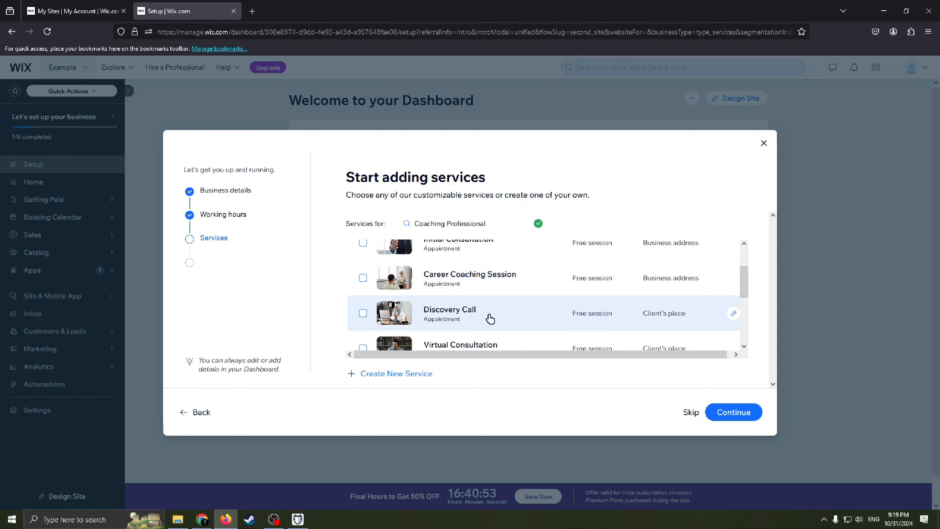
scroll(490, 319, down, 1)
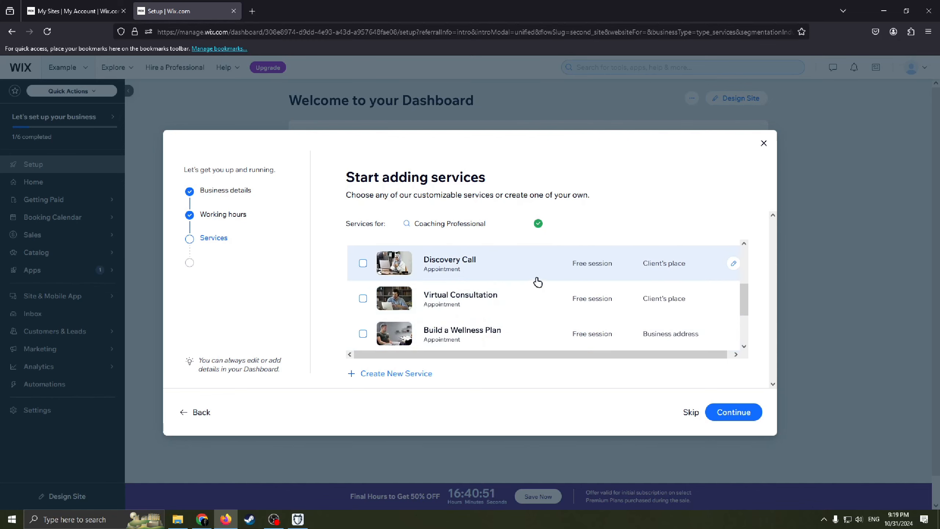
scroll(494, 322, down, 2)
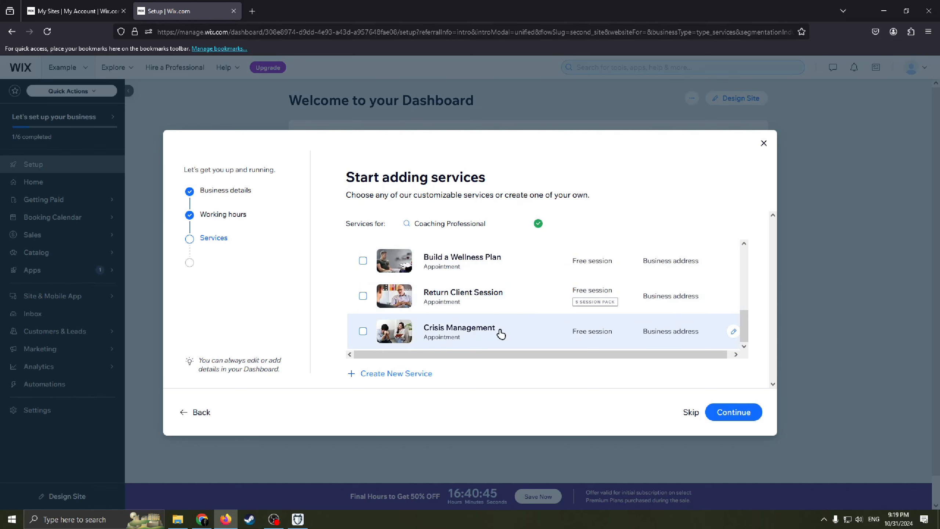
scroll(496, 330, up, 3)
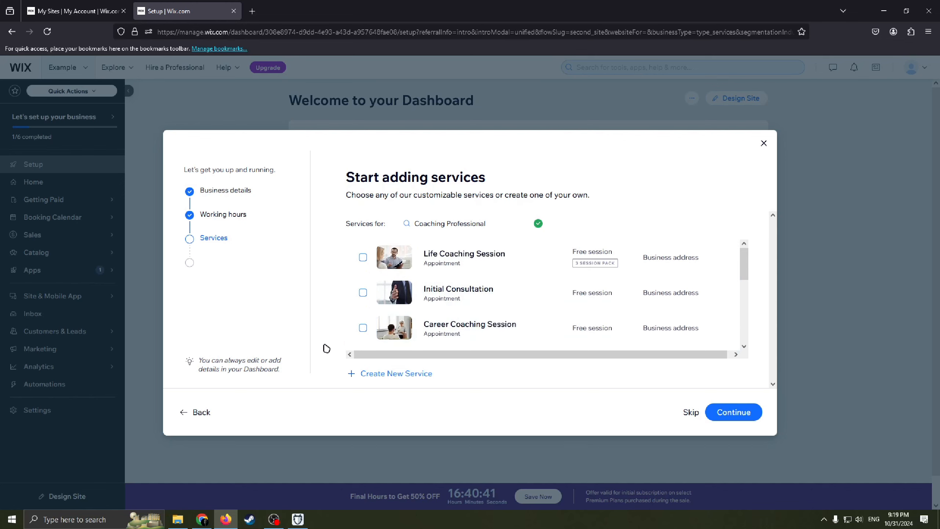
click(363, 258)
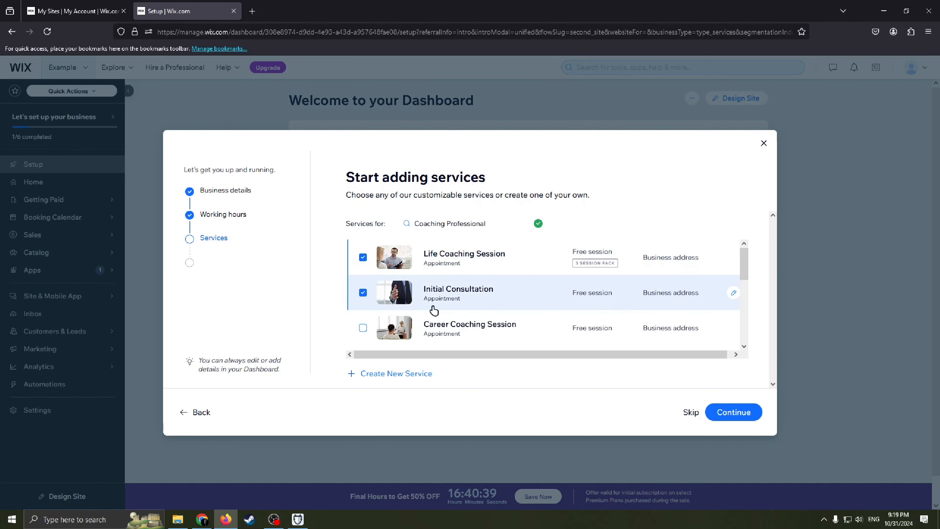
Step: Add Discovery Call to the selected coaching services and continue through the services and staff pages of the setup
scroll(408, 337, down, 3)
scroll(374, 302, up, 1)
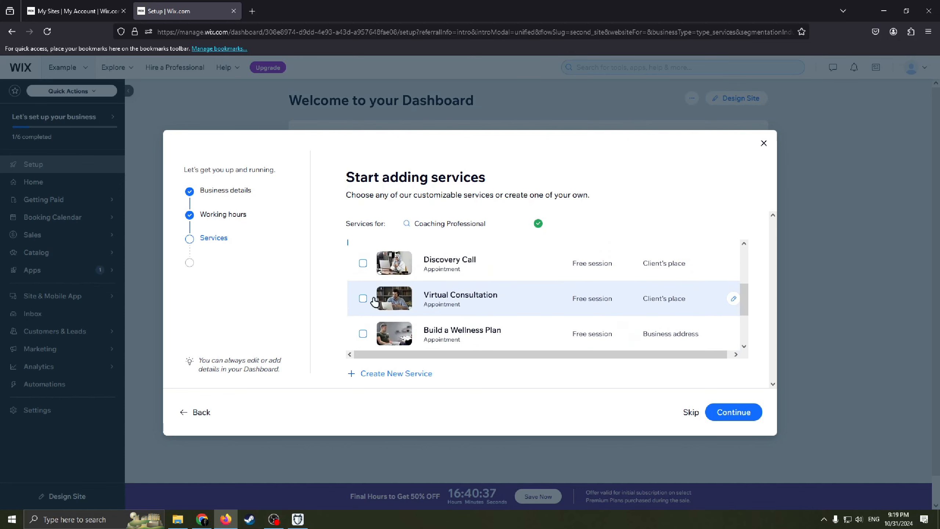
click(363, 262)
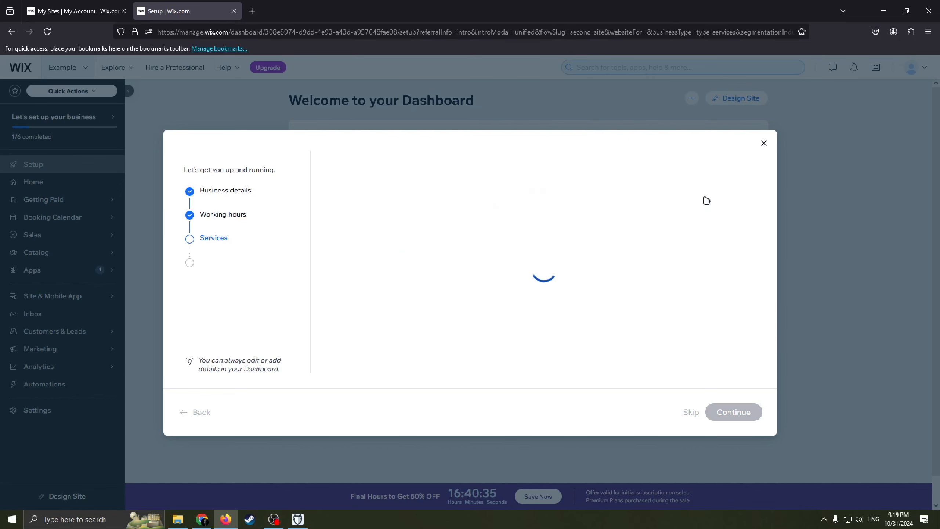
click(740, 411)
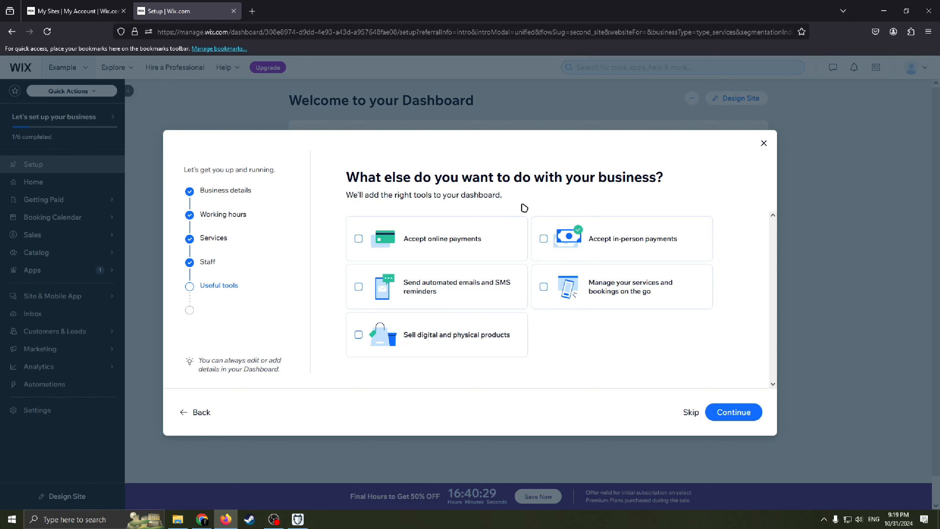
Step: Skip the page of optional business tools without selecting any and continue to the dashboard
drag(431, 177, 366, 195)
drag(460, 195, 347, 195)
drag(488, 179, 346, 179)
drag(504, 193, 369, 198)
click(522, 185)
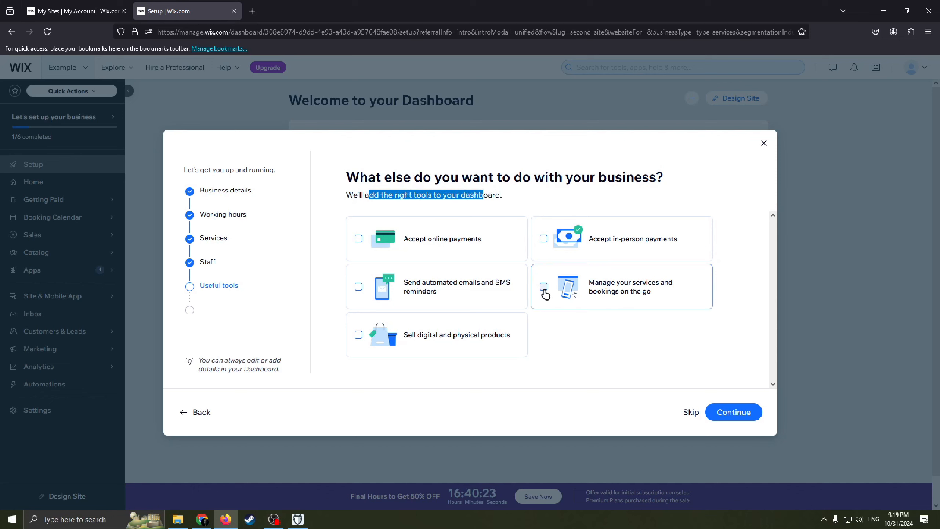
click(559, 331)
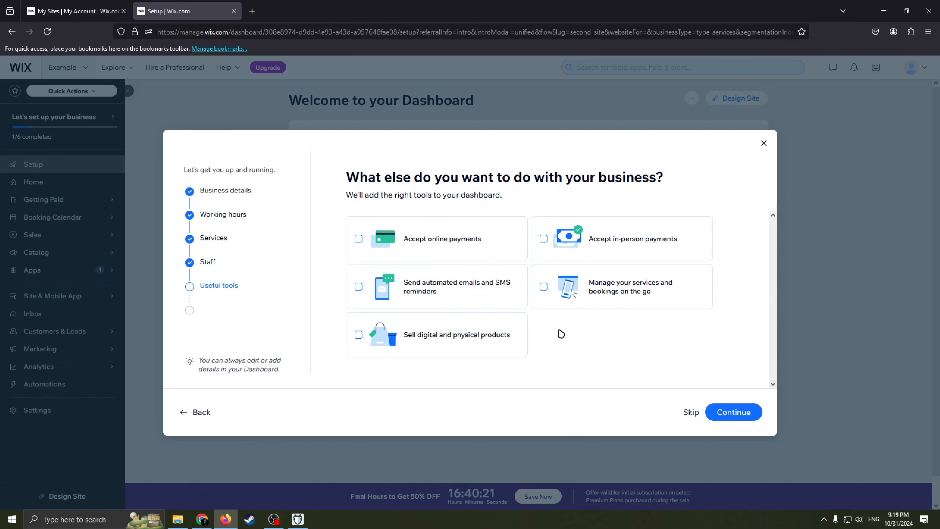
drag(446, 239, 493, 338)
click(565, 336)
click(689, 411)
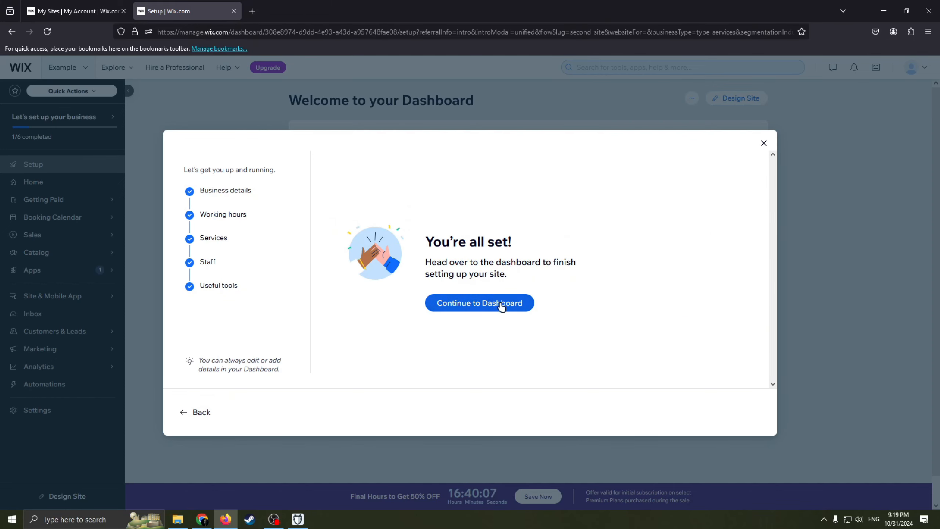
click(525, 302)
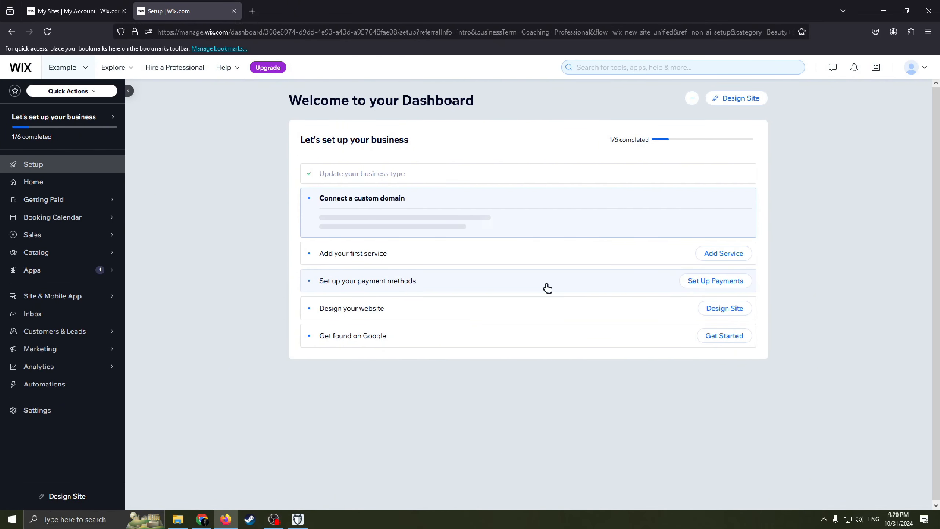
Step: Start designing the site from the dashboard and choose to customize a template rather than generate a design with AI
mouse_move(92, 138)
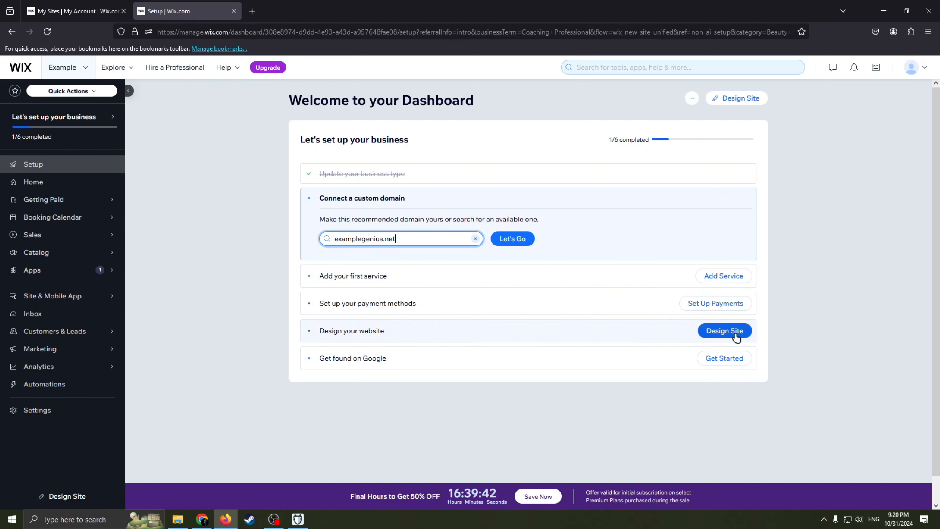
click(751, 98)
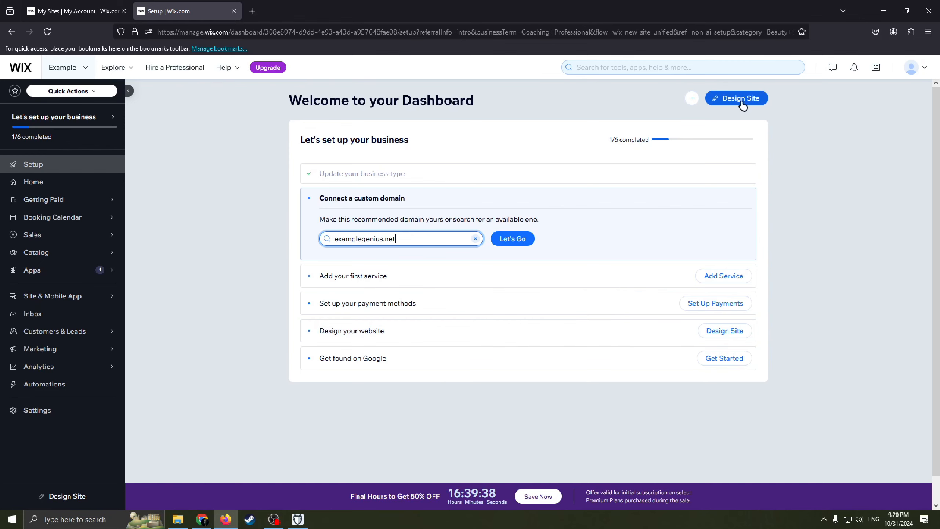
click(742, 103)
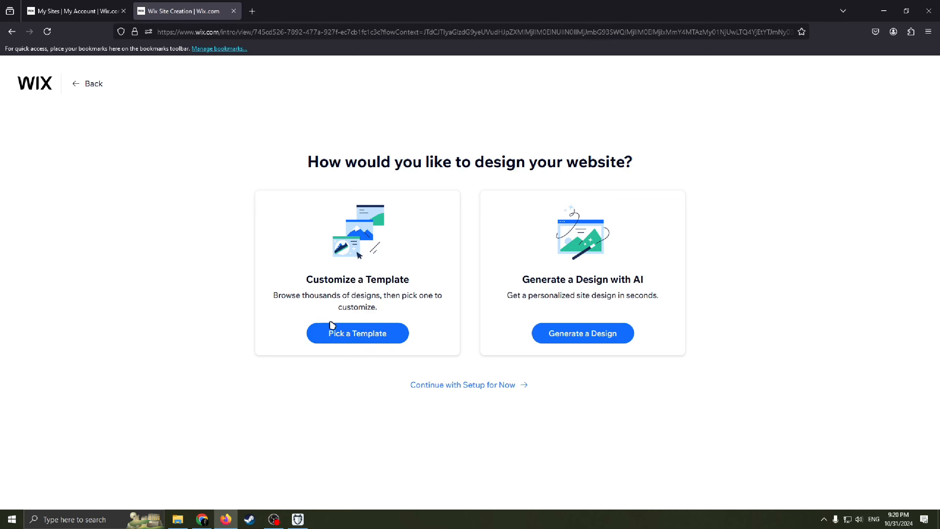
drag(286, 295, 359, 303)
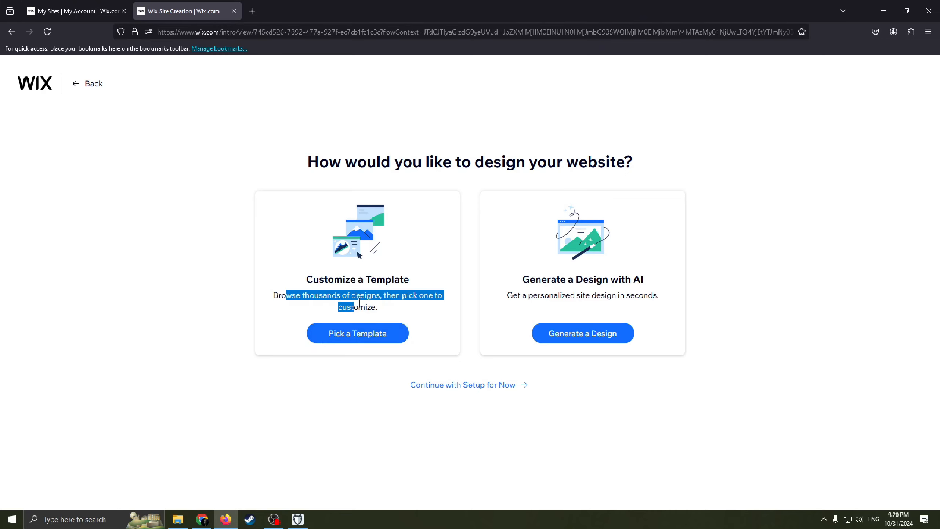
click(388, 296)
drag(442, 297, 300, 299)
drag(378, 307, 327, 299)
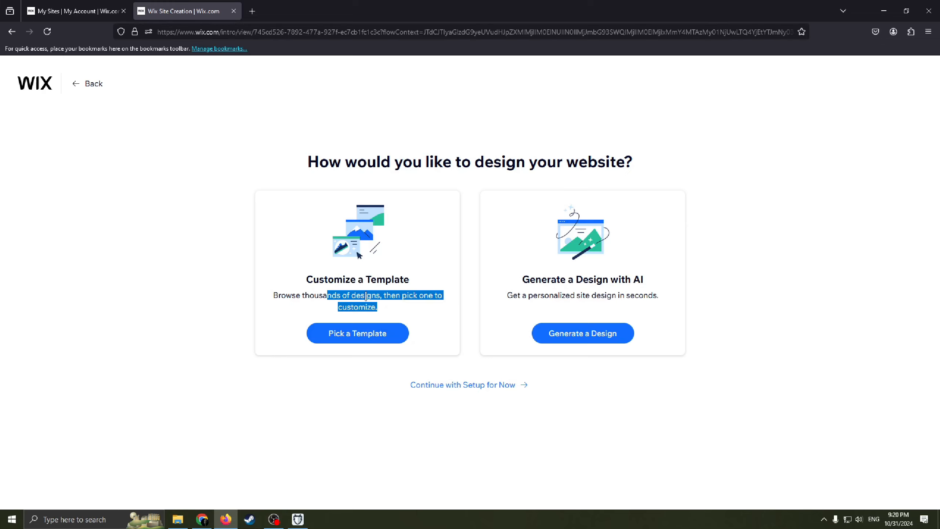
click(380, 329)
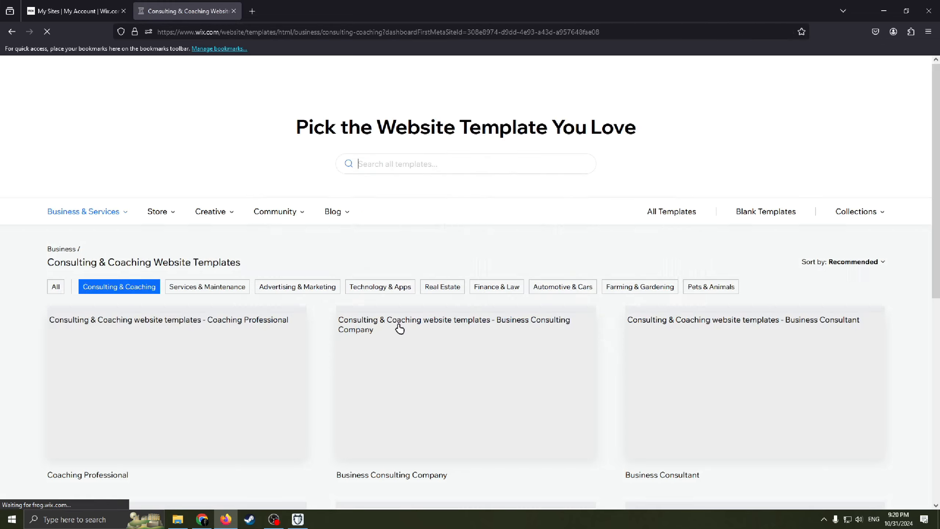
Step: Browse the Consulting & Coaching website templates to compare the available designs
scroll(481, 230, down, 2)
scroll(598, 292, down, 5)
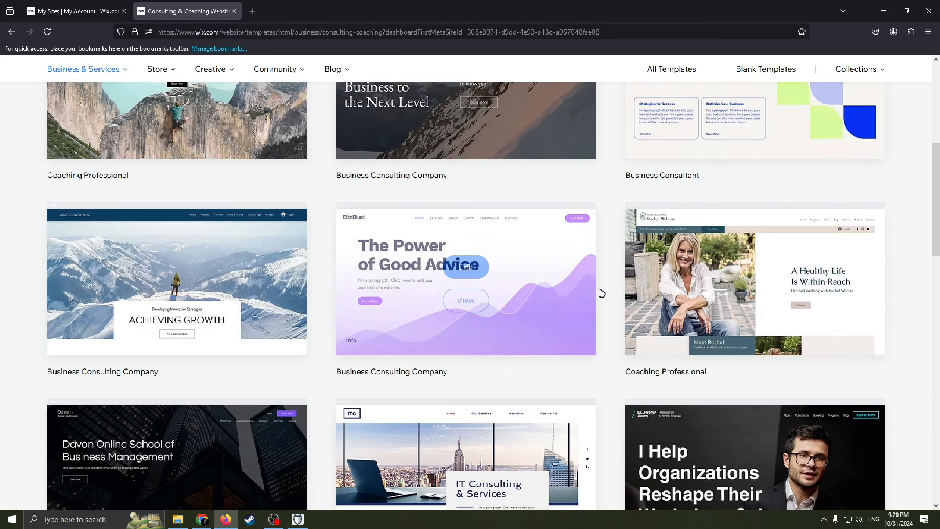
scroll(571, 300, up, 5)
scroll(571, 309, down, 4)
scroll(297, 307, up, 4)
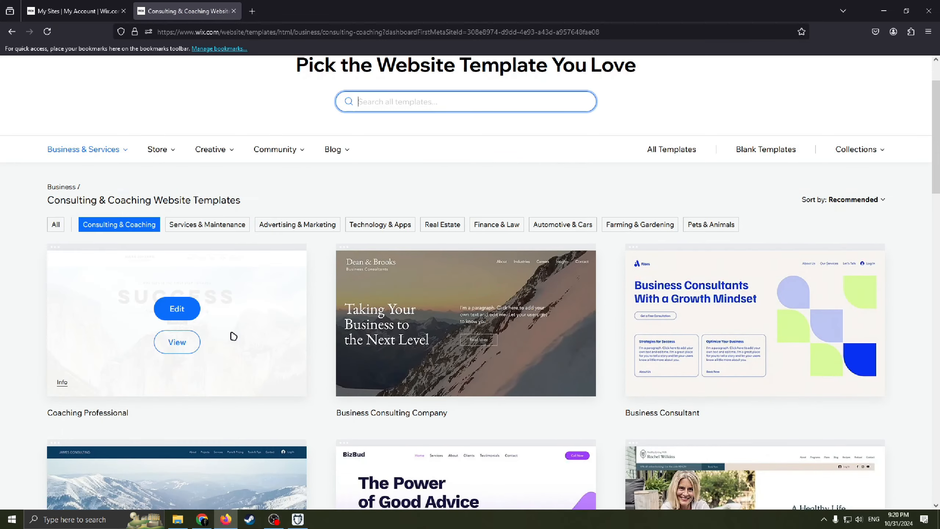
scroll(298, 336, down, 8)
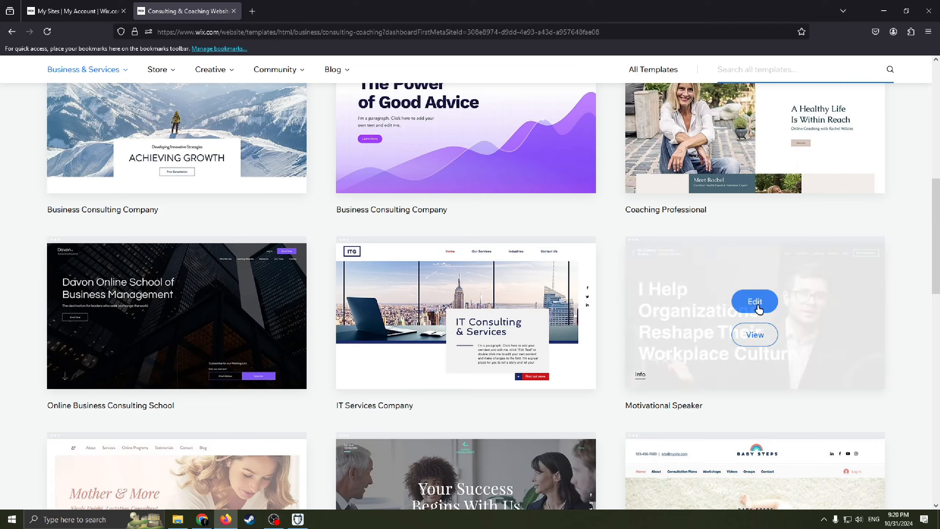
scroll(655, 352, down, 7)
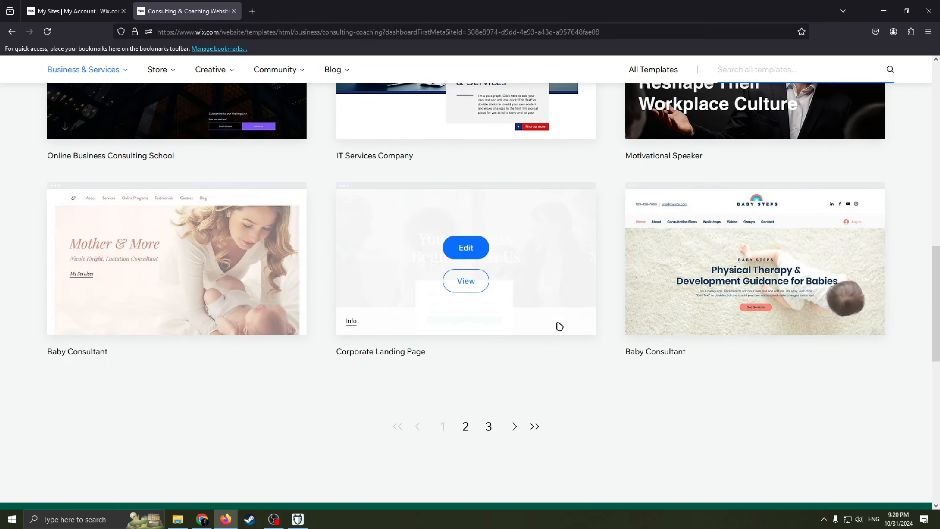
scroll(560, 326, up, 15)
scroll(572, 335, down, 3)
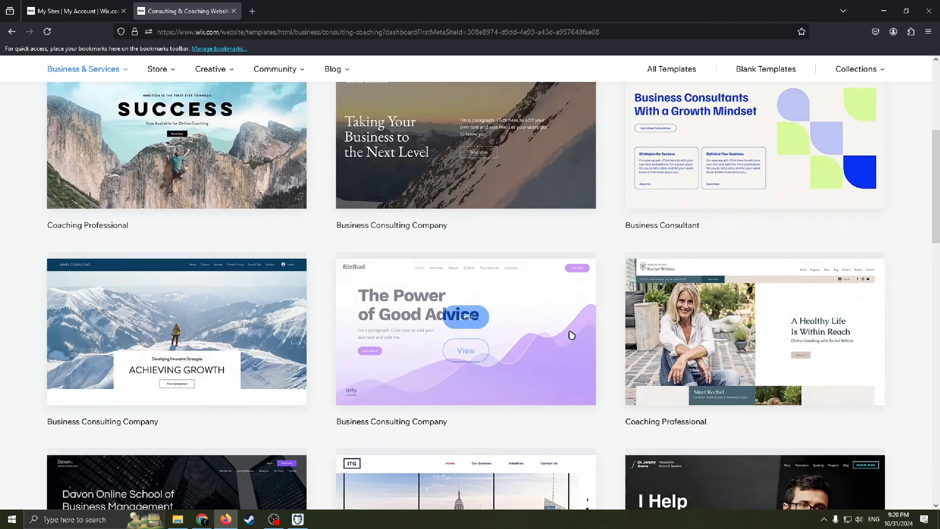
scroll(571, 335, down, 12)
scroll(642, 350, up, 14)
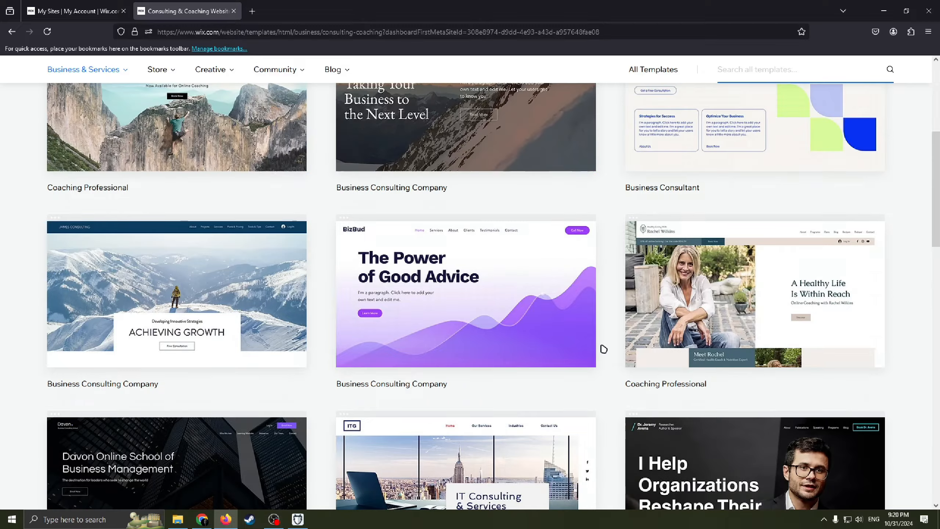
scroll(593, 347, up, 7)
scroll(583, 350, down, 4)
scroll(607, 345, up, 1)
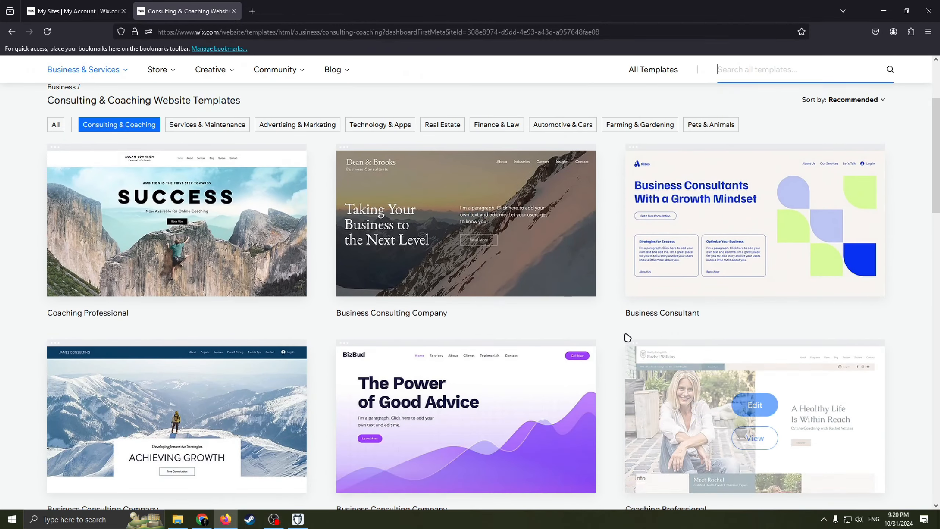
scroll(627, 338, down, 8)
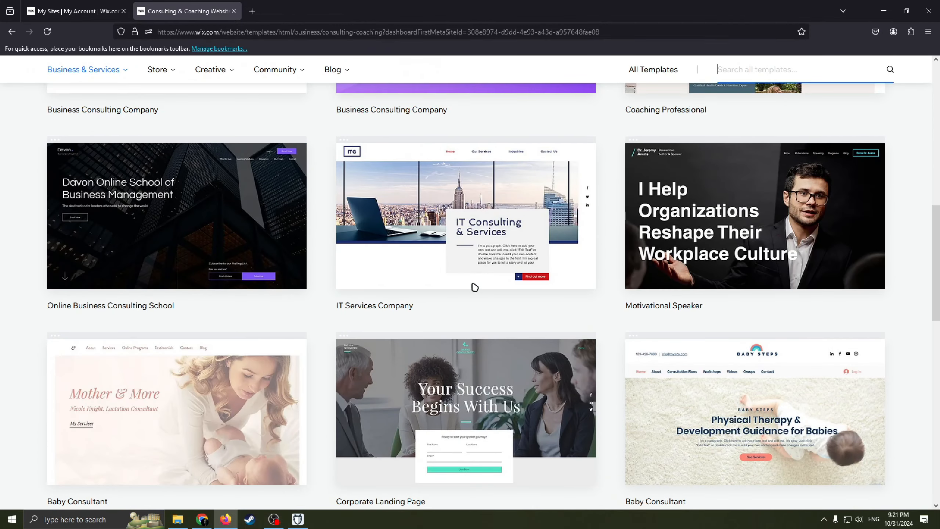
scroll(474, 287, up, 6)
scroll(663, 252, down, 10)
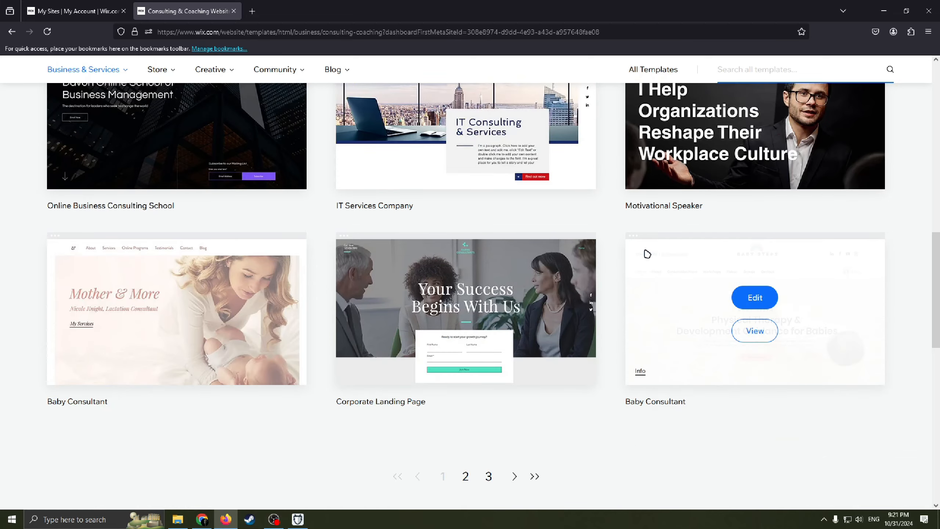
scroll(647, 254, up, 12)
scroll(563, 311, down, 4)
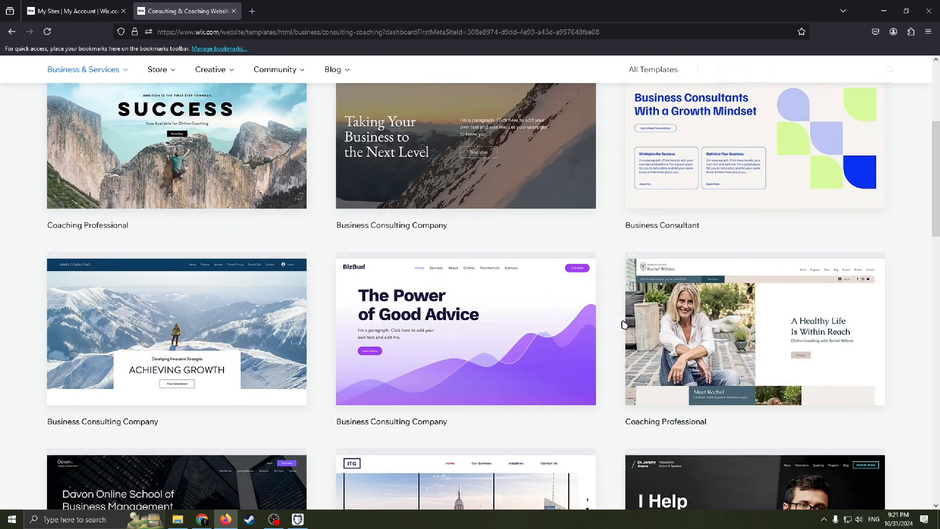
scroll(624, 324, down, 5)
scroll(745, 384, down, 1)
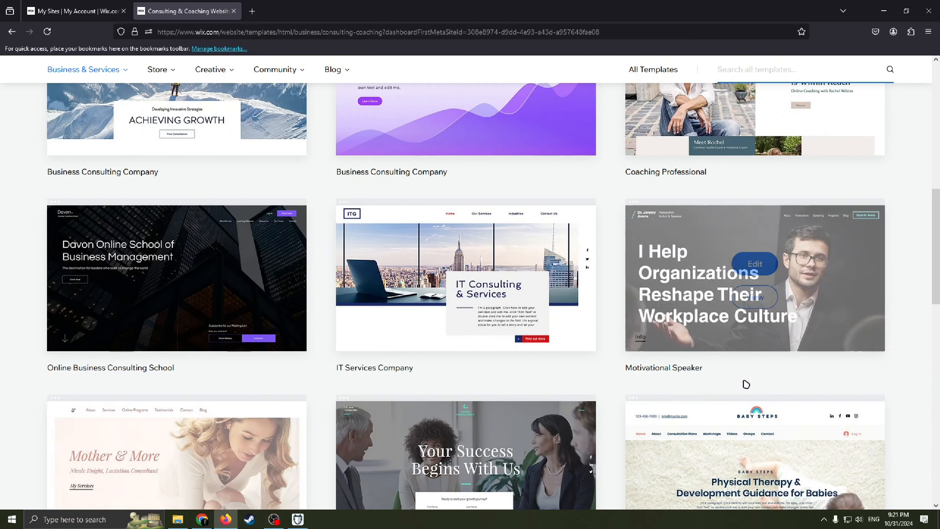
Step: Preview the Motivational Speaker template from top to bottom and open it for editing
click(757, 298)
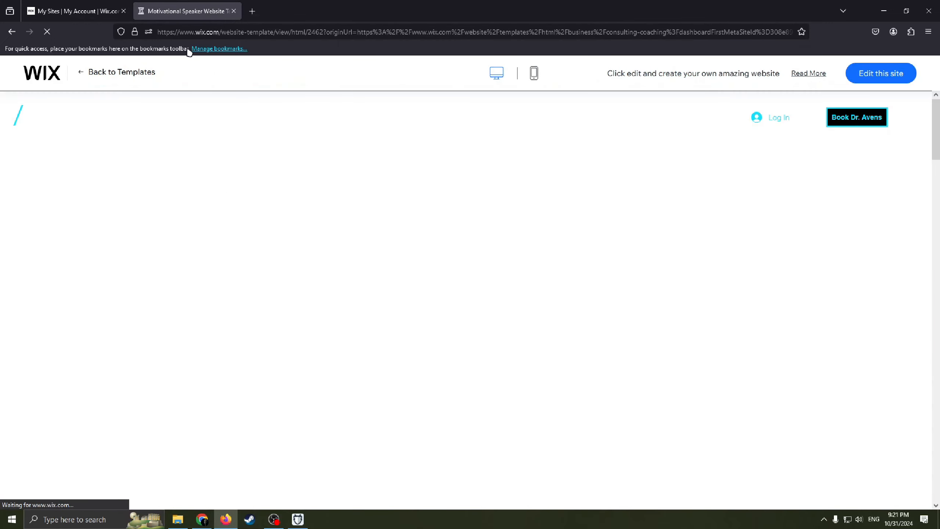
scroll(662, 323, down, 3)
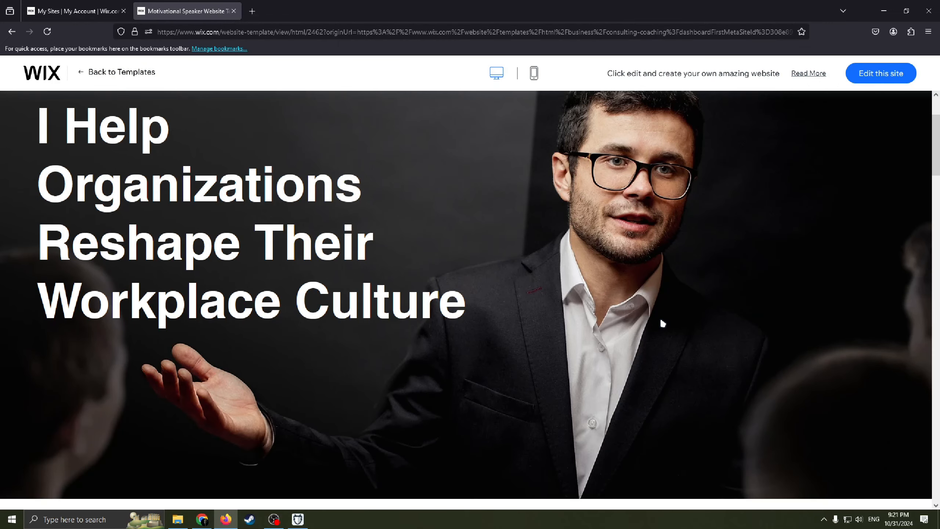
scroll(644, 289, up, 2)
scroll(704, 233, down, 6)
drag(939, 187, 938, 126)
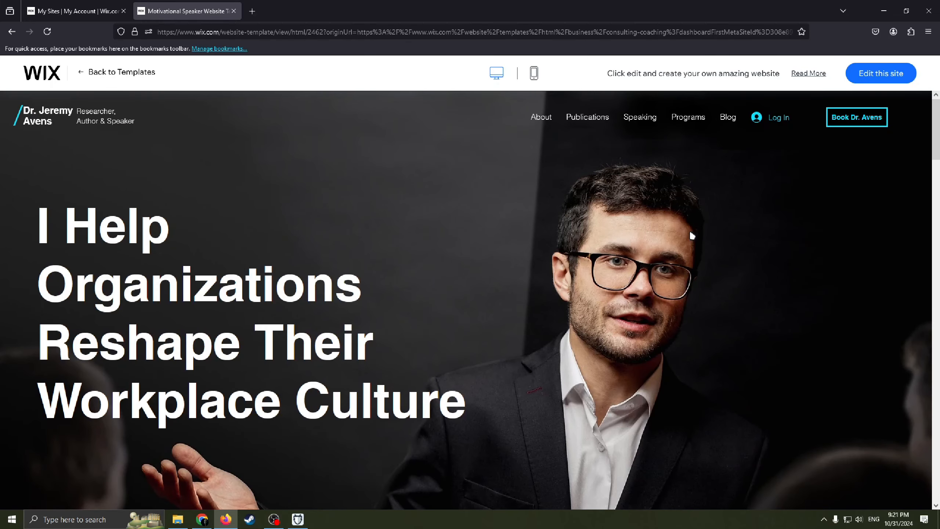
click(892, 76)
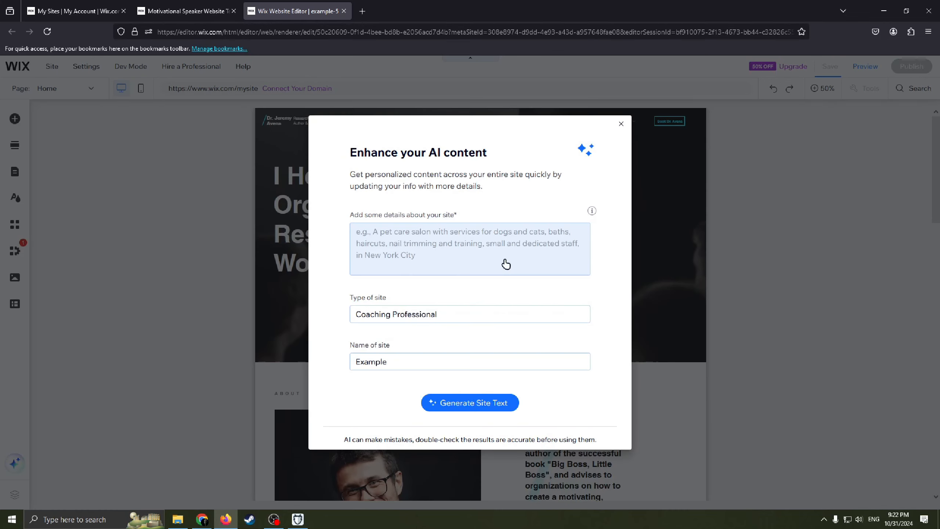
Step: Dismiss the AI content dialog, check the site's page list, and return to the Home page canvas
click(621, 124)
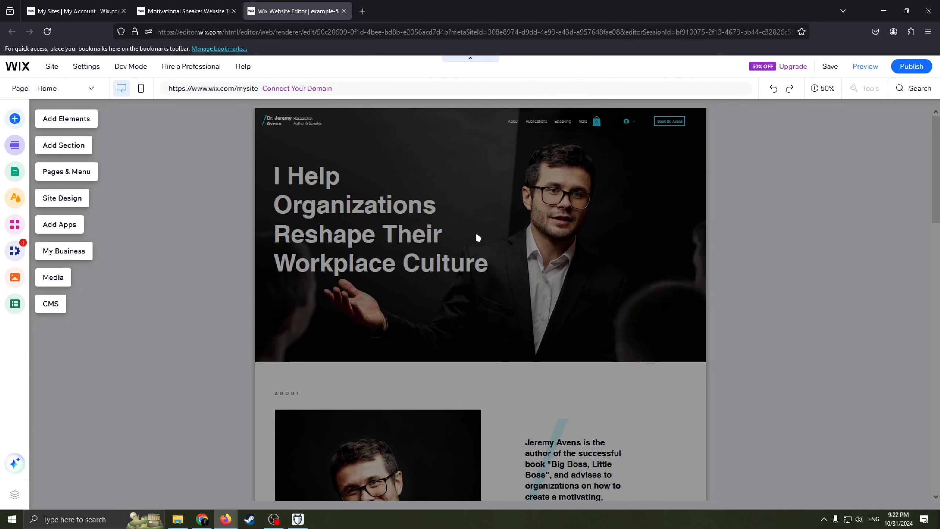
click(71, 92)
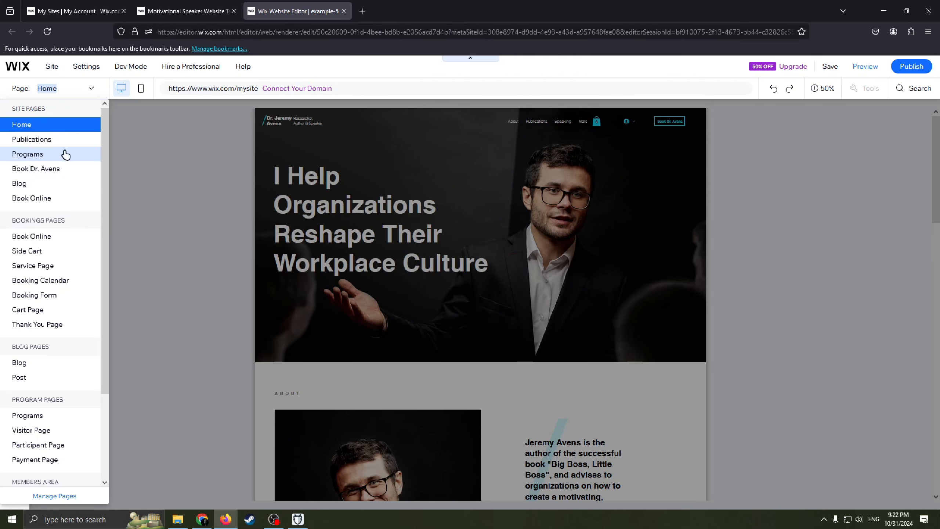
click(317, 241)
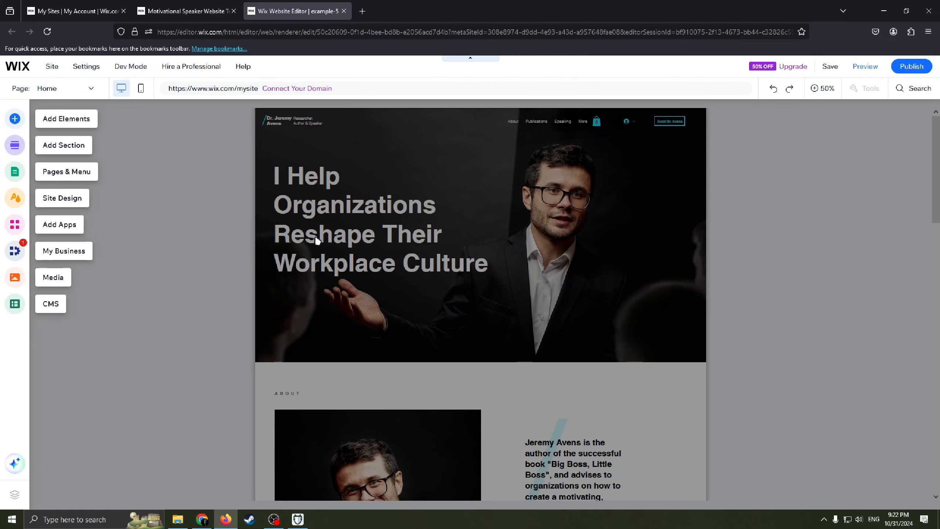
click(389, 200)
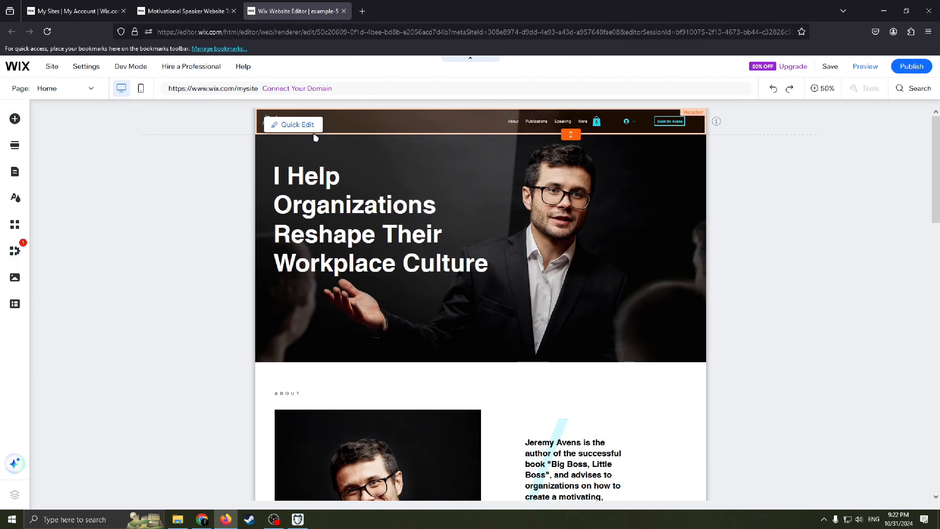
Step: Look over the Home page's sections and the full list of site, bookings, blog, program and members pages
scroll(359, 134, down, 10)
scroll(384, 267, down, 5)
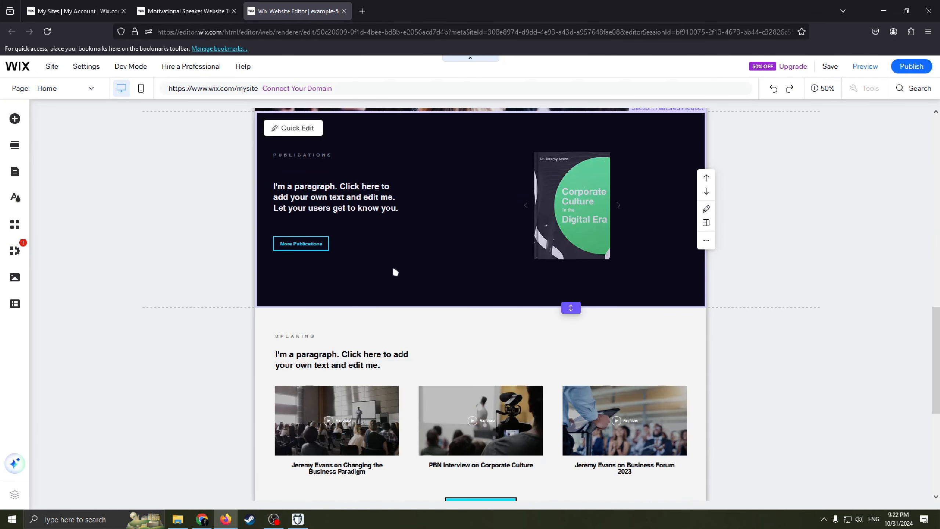
click(66, 92)
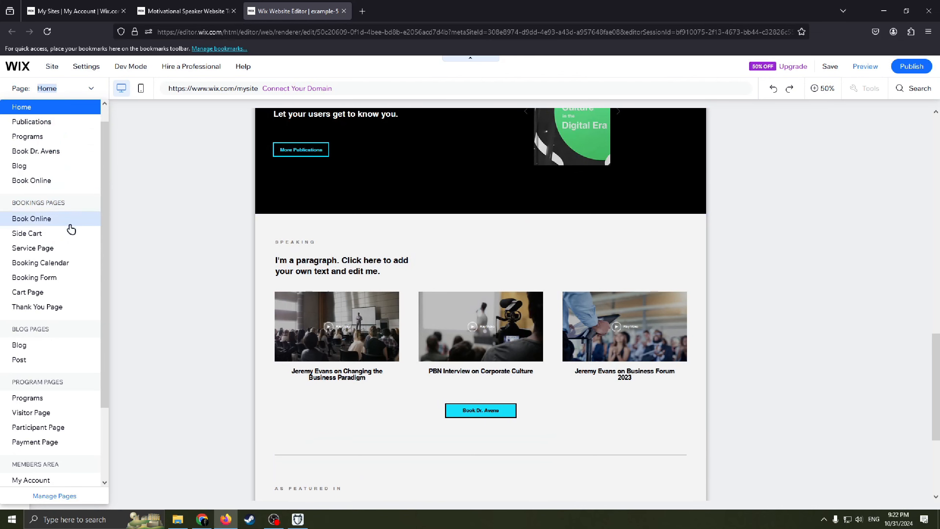
scroll(76, 208, down, 2)
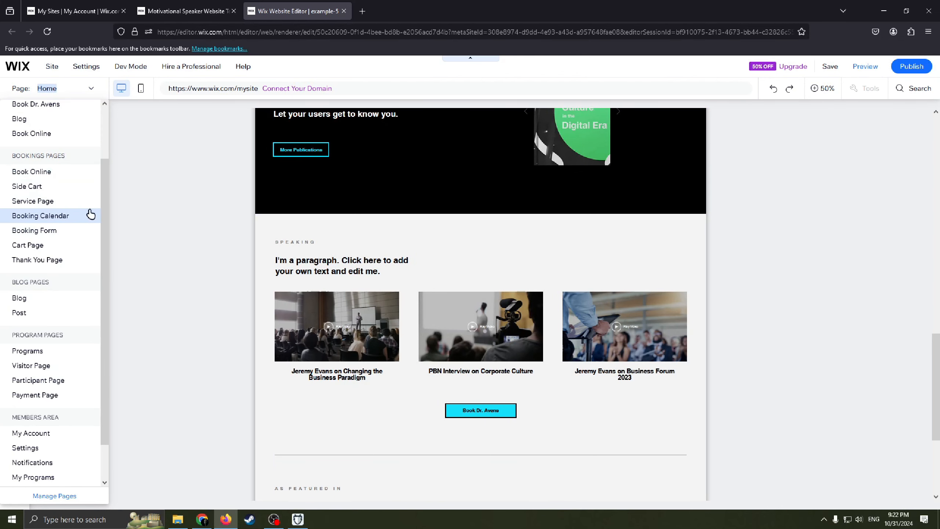
Step: Open the page management for the site and show the Home page in the site menu
scroll(73, 273, down, 2)
scroll(73, 370, up, 5)
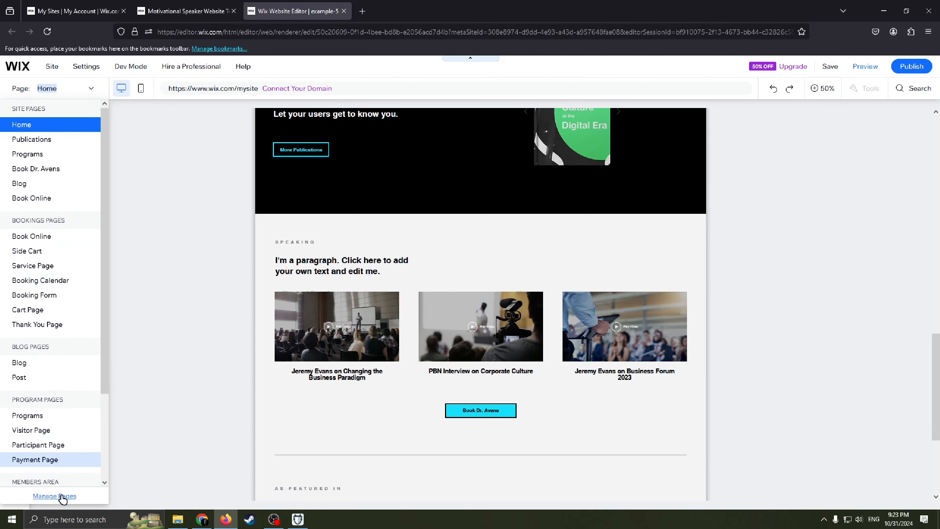
click(59, 495)
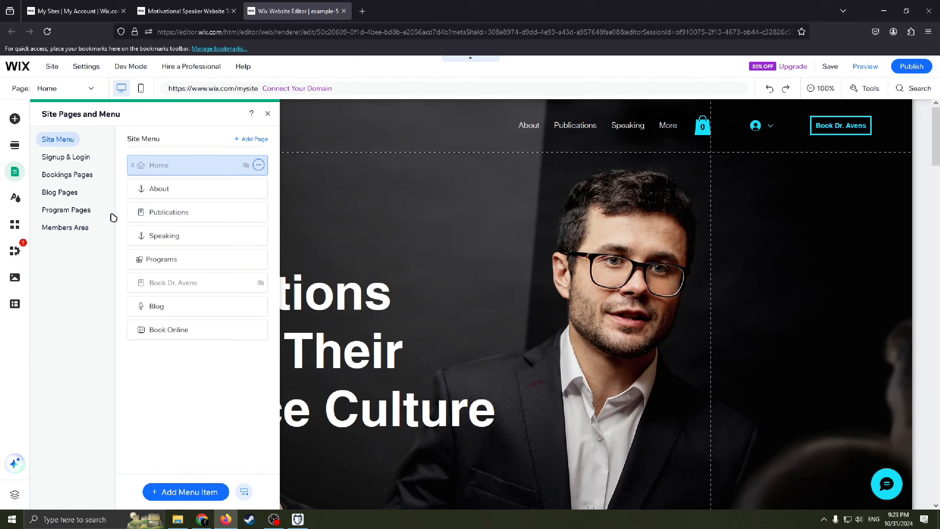
mouse_move(221, 164)
mouse_down()
mouse_move(235, 247)
mouse_move(237, 158)
mouse_move(235, 246)
mouse_move(222, 147)
mouse_move(222, 308)
mouse_move(237, 213)
mouse_move(233, 157)
mouse_up()
click(258, 165)
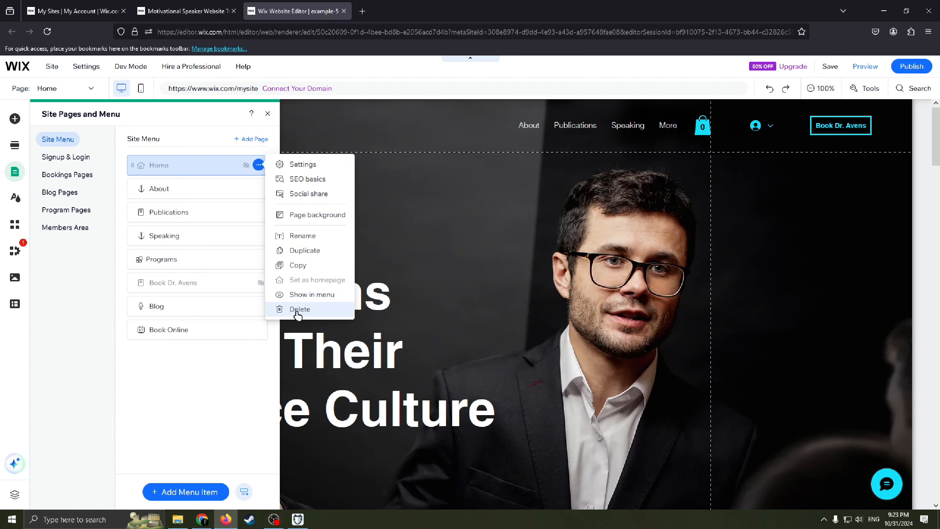
click(298, 294)
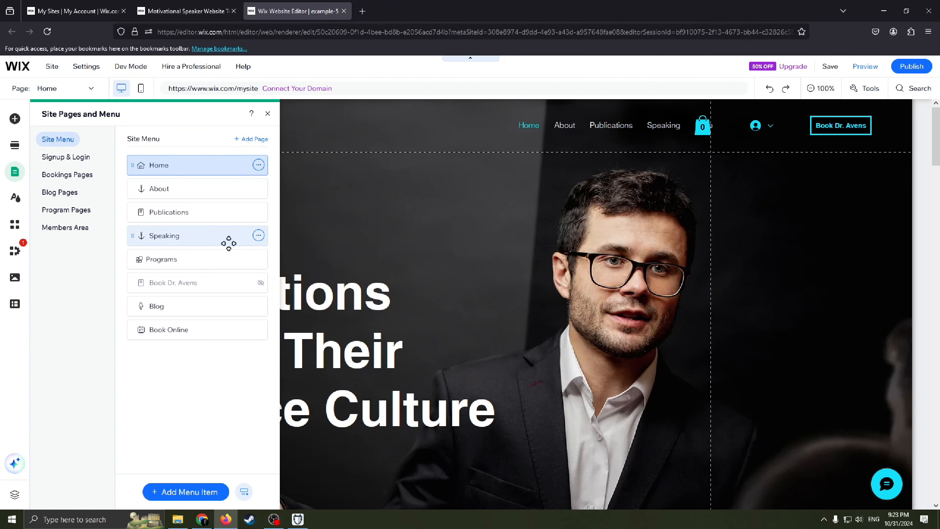
Step: Try hiding the About item from the site menu, check the page list, and undo the hiding
click(258, 188)
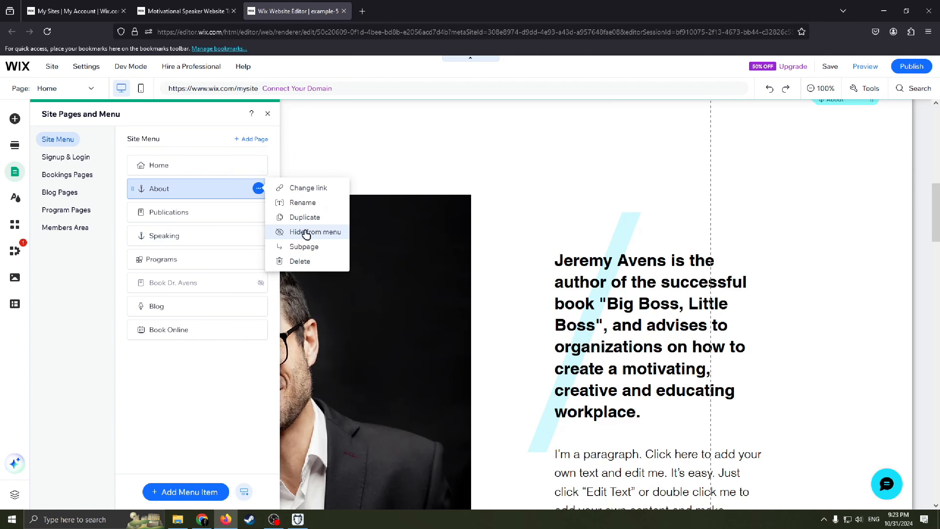
click(306, 232)
click(258, 188)
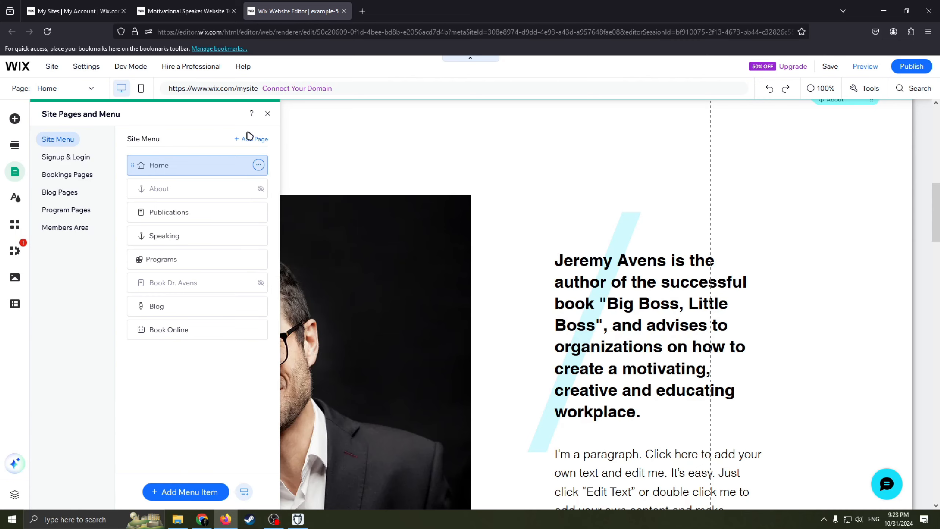
click(265, 115)
scroll(367, 297, up, 10)
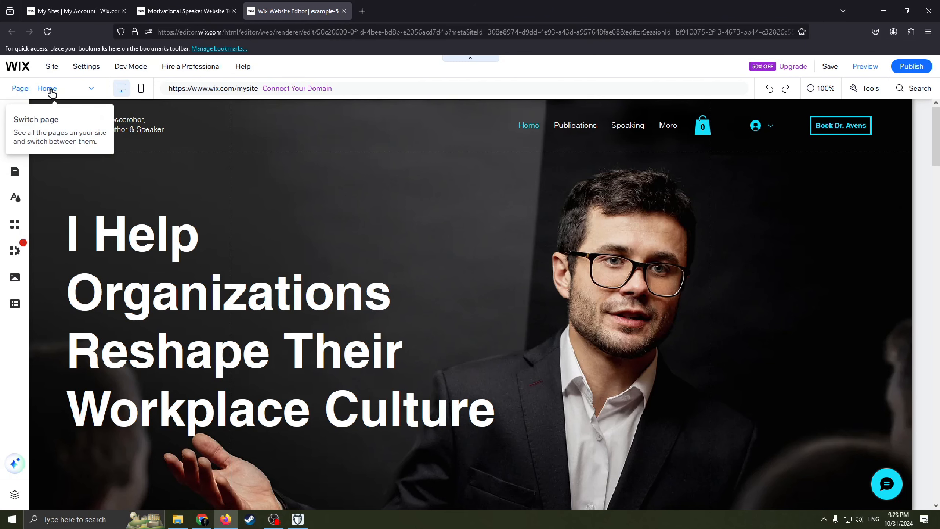
click(15, 171)
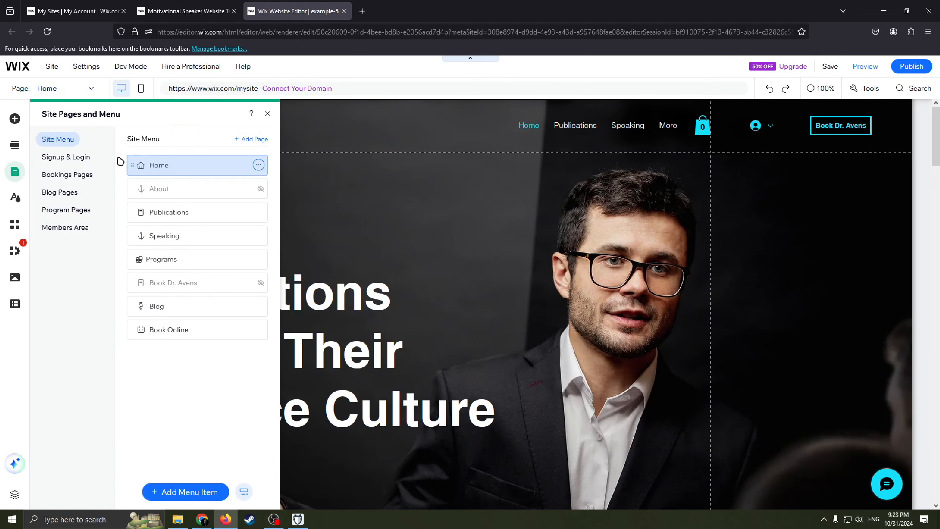
click(267, 114)
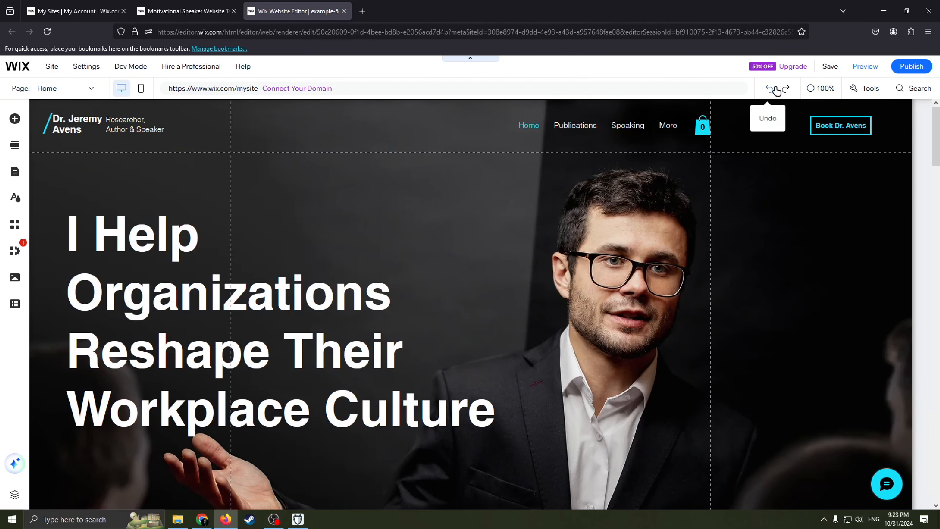
click(814, 89)
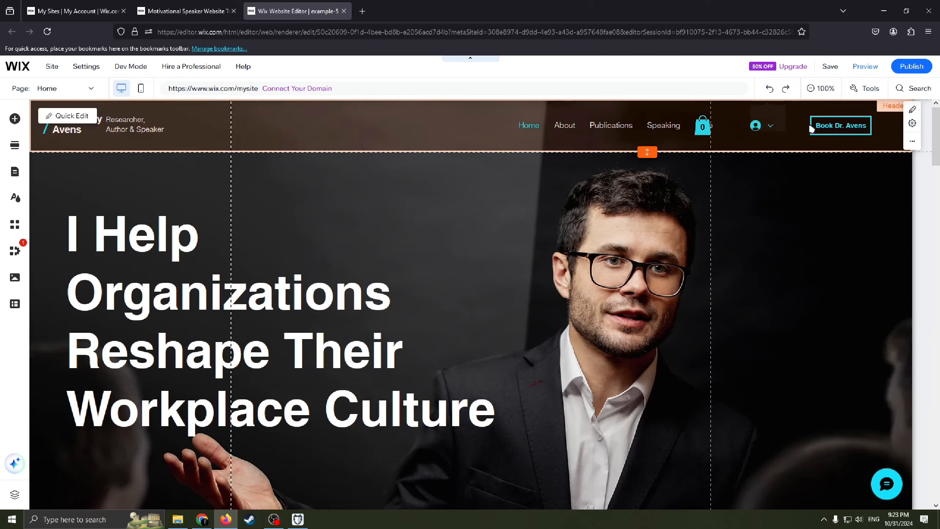
Step: Review the Home page's sections from the welcome banner down to the footer to decide which to keep
scroll(620, 368, down, 6)
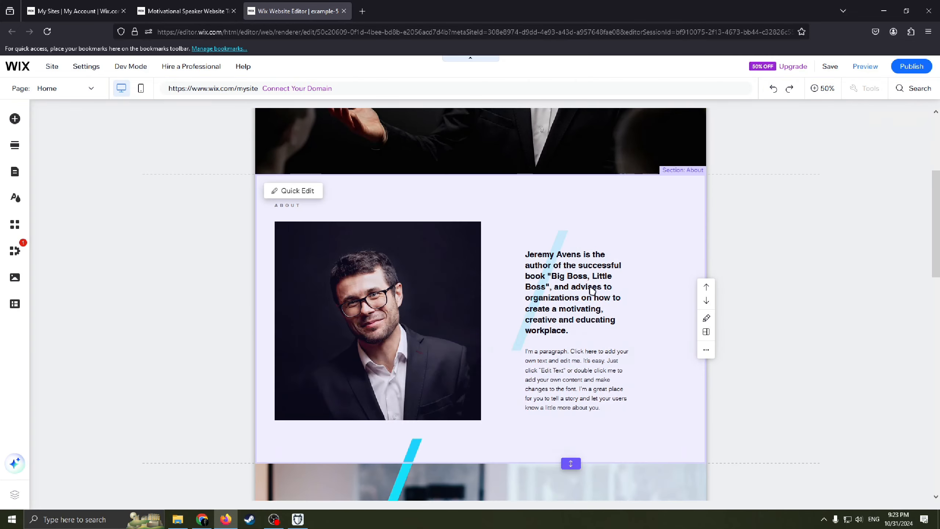
scroll(619, 368, down, 2)
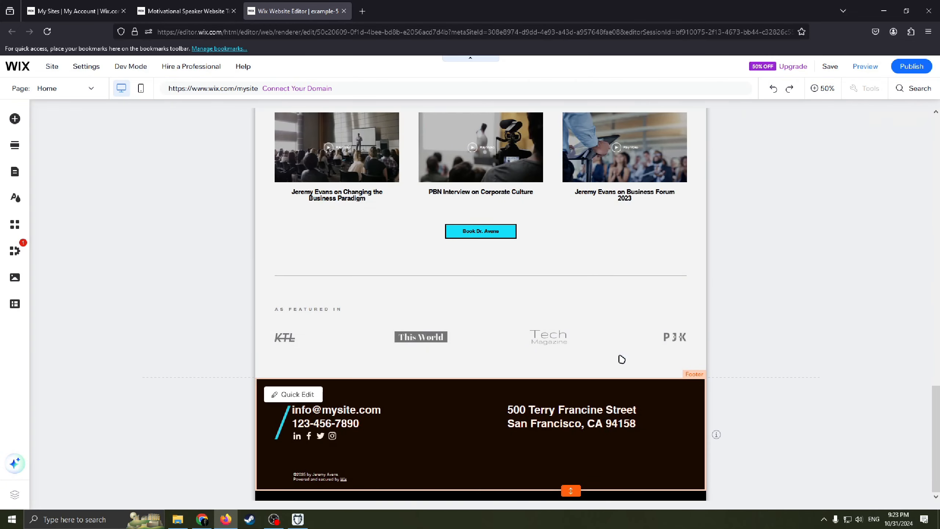
scroll(621, 359, up, 10)
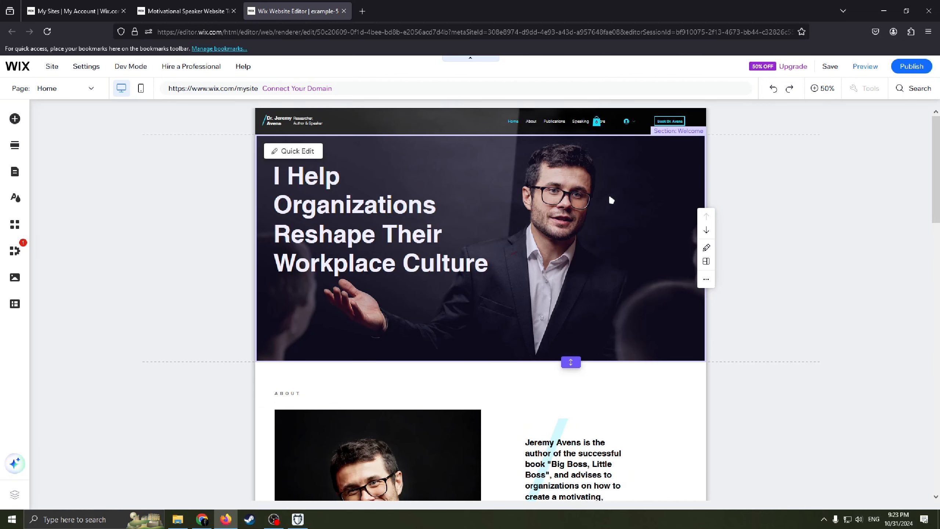
scroll(588, 260, down, 3)
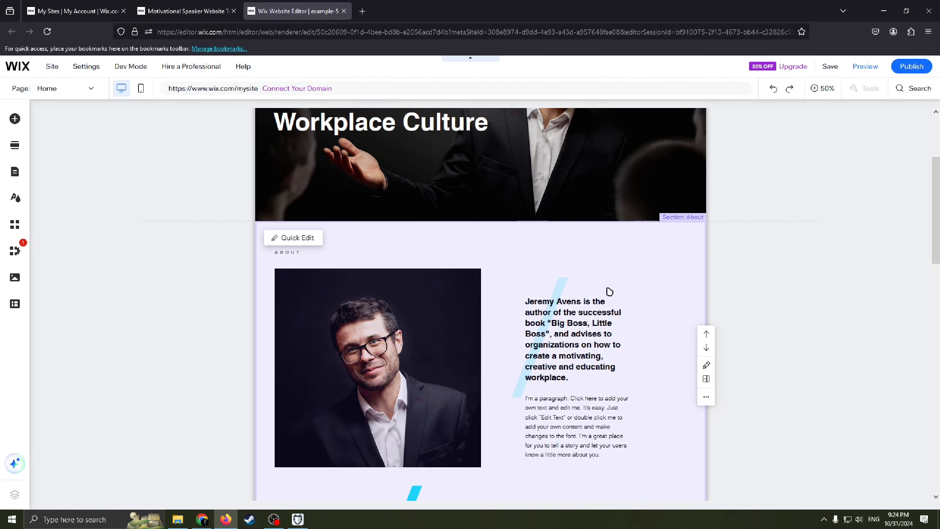
scroll(607, 296, down, 5)
scroll(619, 337, down, 3)
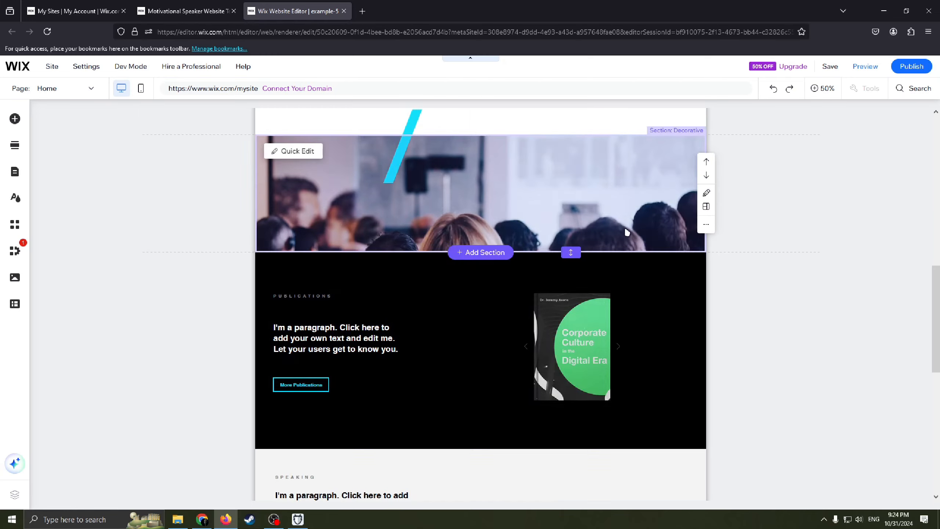
scroll(625, 229, up, 1)
scroll(634, 296, down, 2)
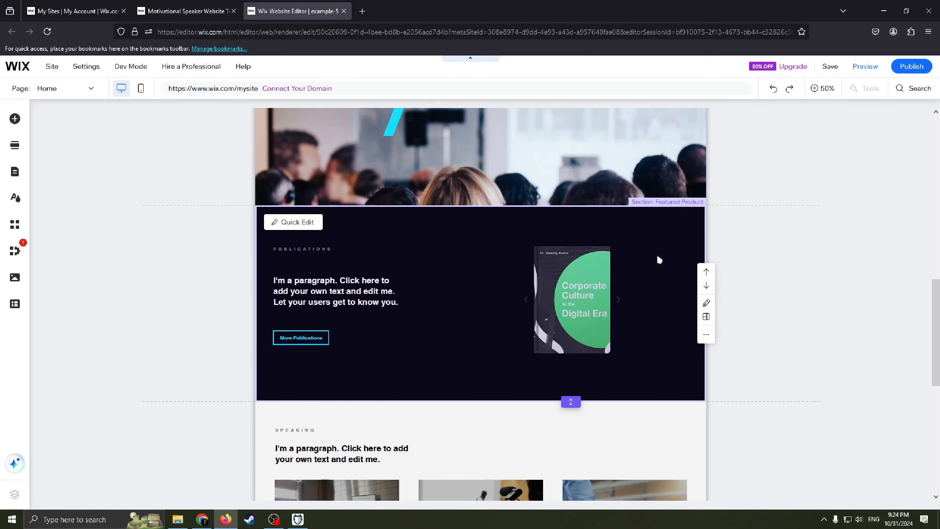
scroll(648, 261, down, 1)
scroll(526, 245, down, 5)
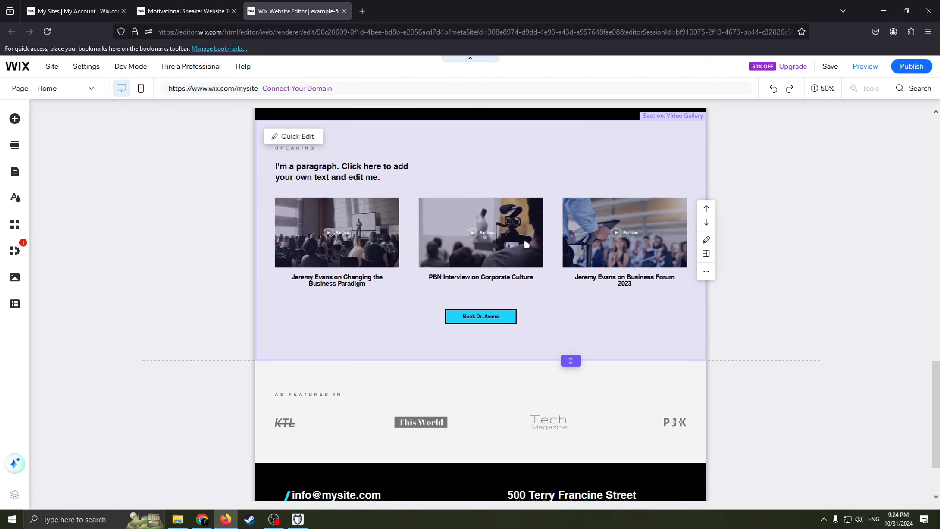
scroll(584, 259, down, 2)
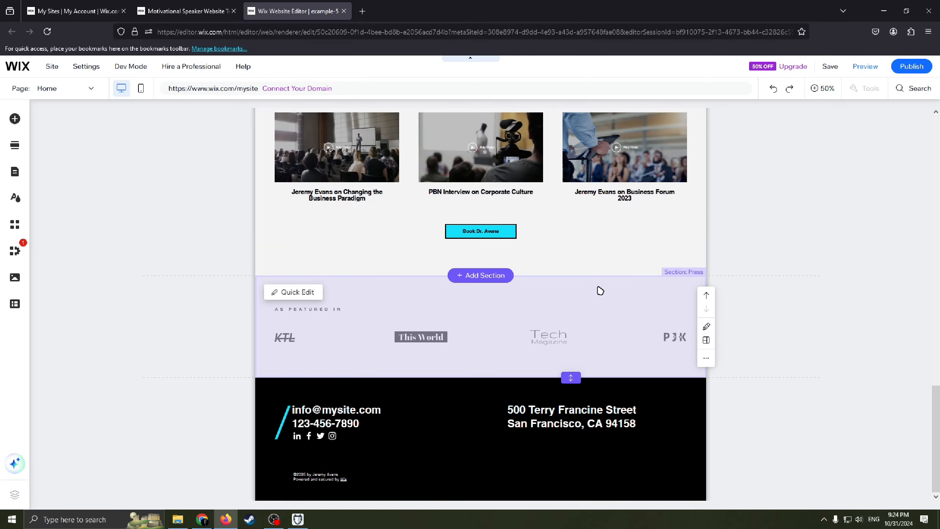
scroll(605, 351, up, 10)
scroll(632, 302, up, 2)
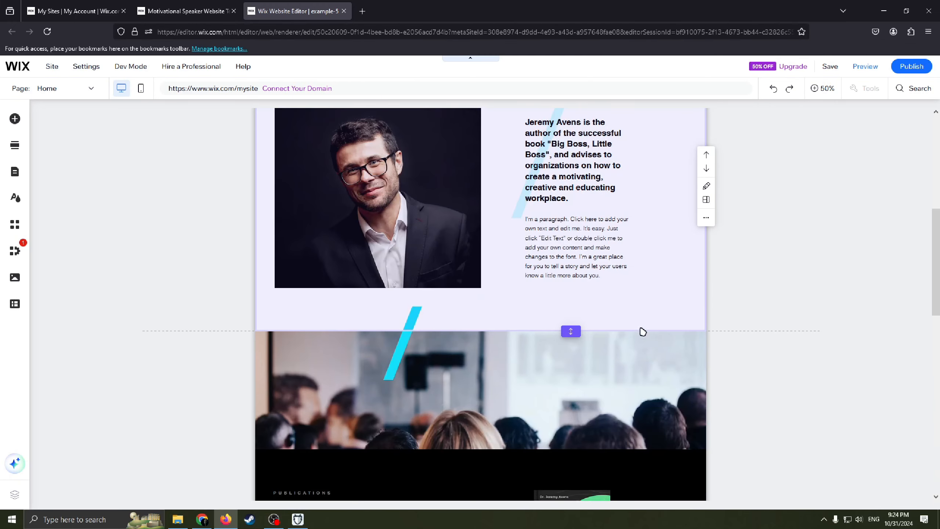
scroll(640, 329, down, 2)
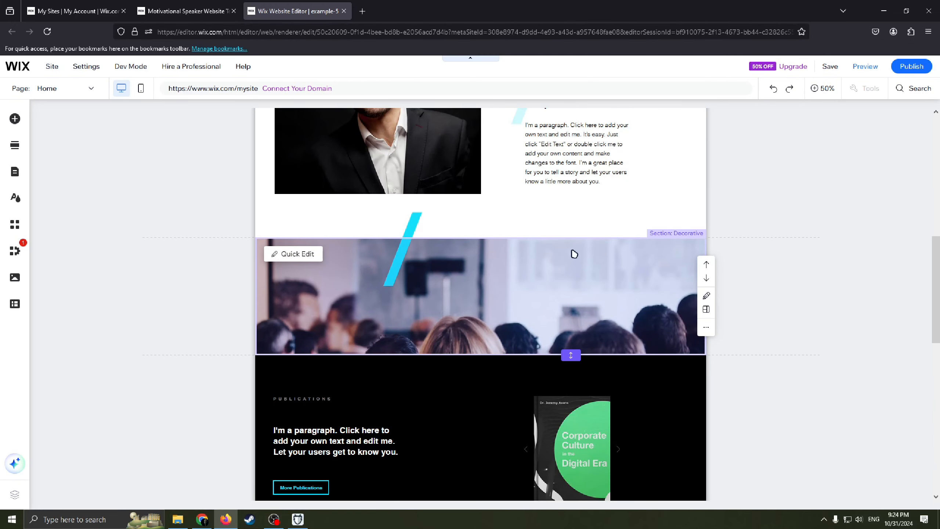
Step: Delete the decorative audience-photo section between the About and Publications sections
right_click(520, 290)
click(486, 298)
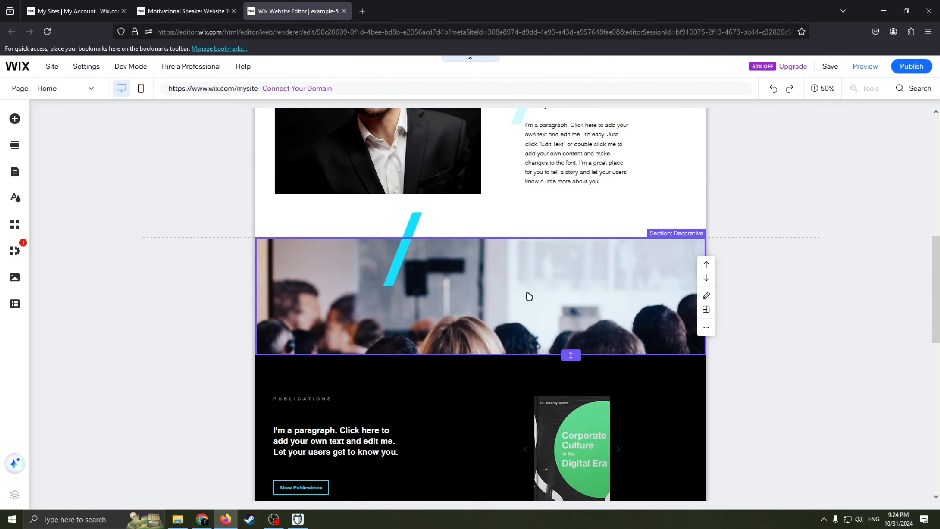
right_click(529, 296)
click(535, 312)
Step: Examine the strips, columns and logo artwork that make up the Press section above the footer
scroll(591, 321, down, 4)
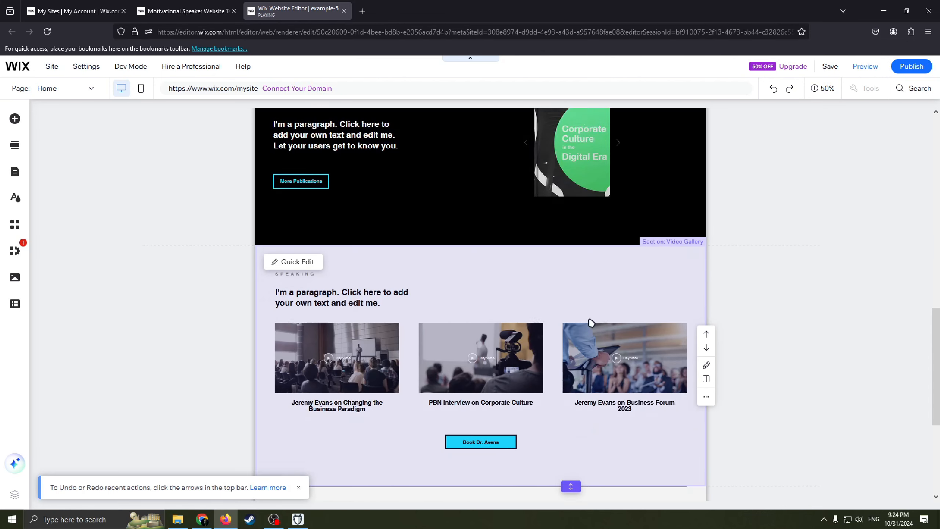
scroll(591, 322, down, 5)
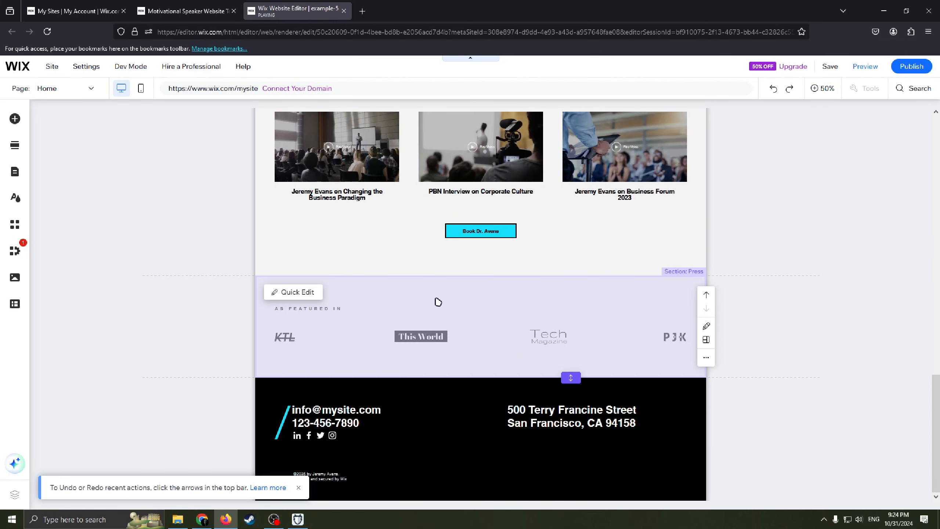
click(474, 314)
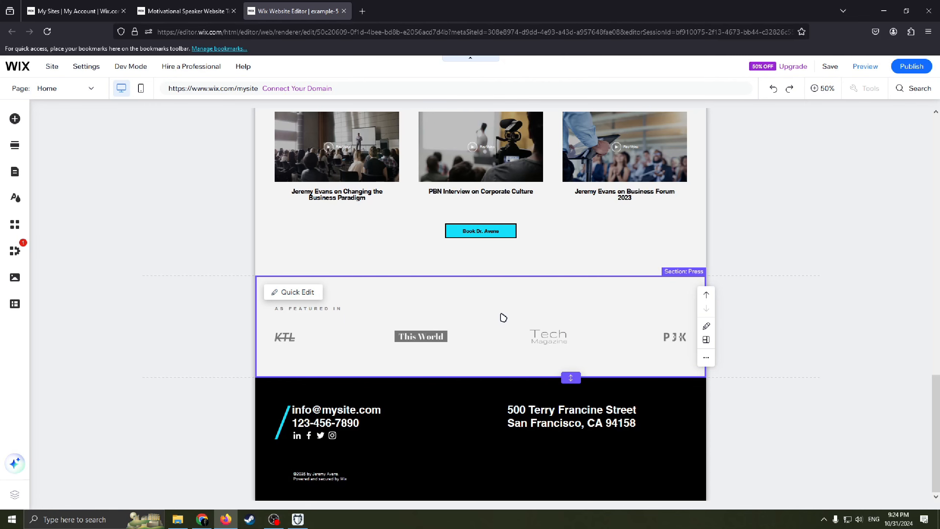
click(461, 306)
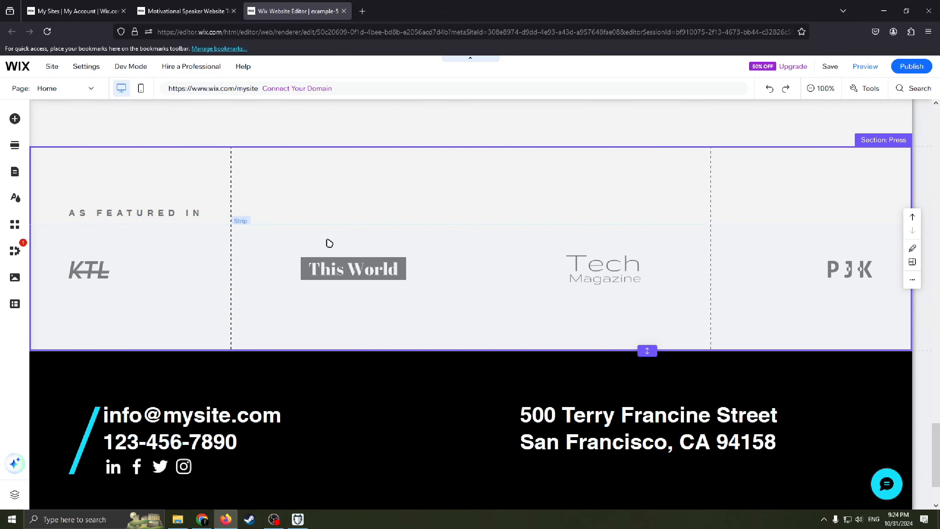
click(227, 260)
click(397, 260)
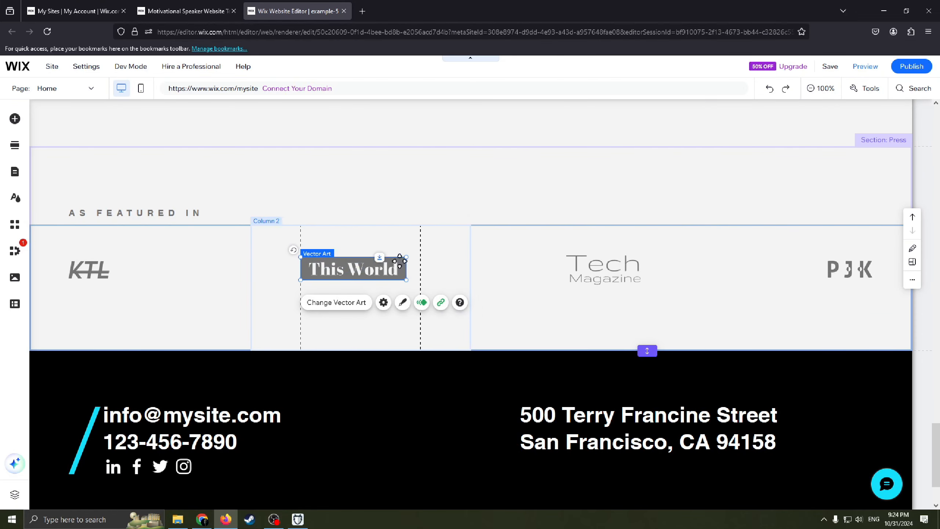
click(374, 246)
drag(472, 266, 556, 237)
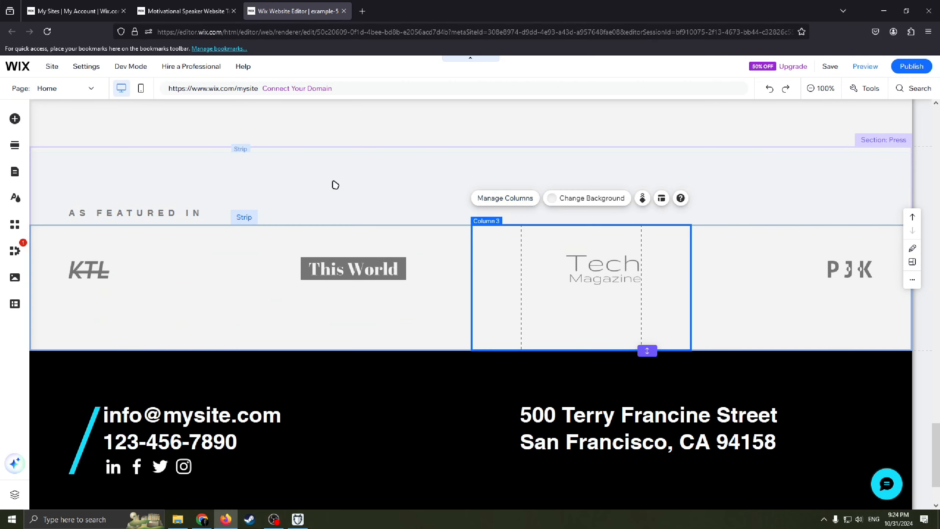
click(344, 187)
mouse_move(390, 185)
mouse_down()
mouse_move(445, 161)
mouse_move(459, 126)
mouse_move(460, 187)
mouse_move(473, 133)
mouse_move(473, 148)
mouse_up()
click(406, 243)
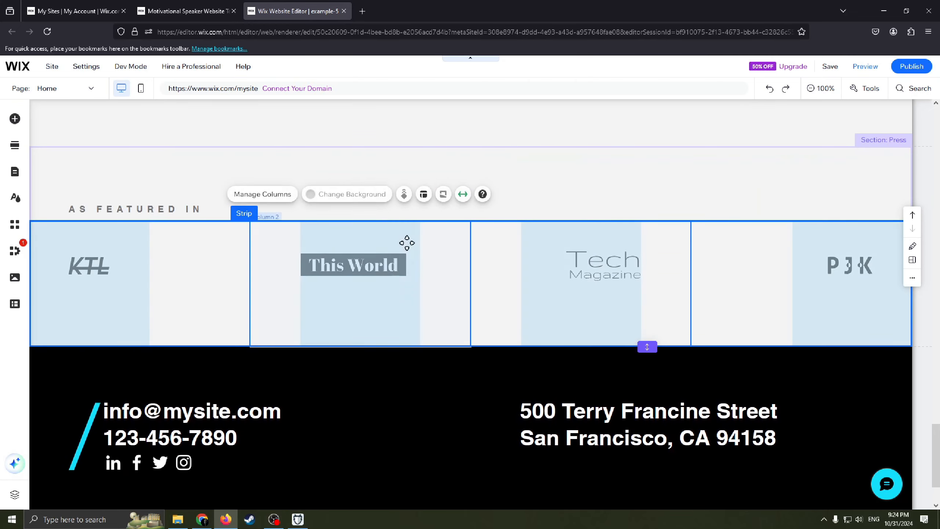
click(156, 241)
Step: Clear the "AS FEATURED IN" heading text in the Press section
click(207, 192)
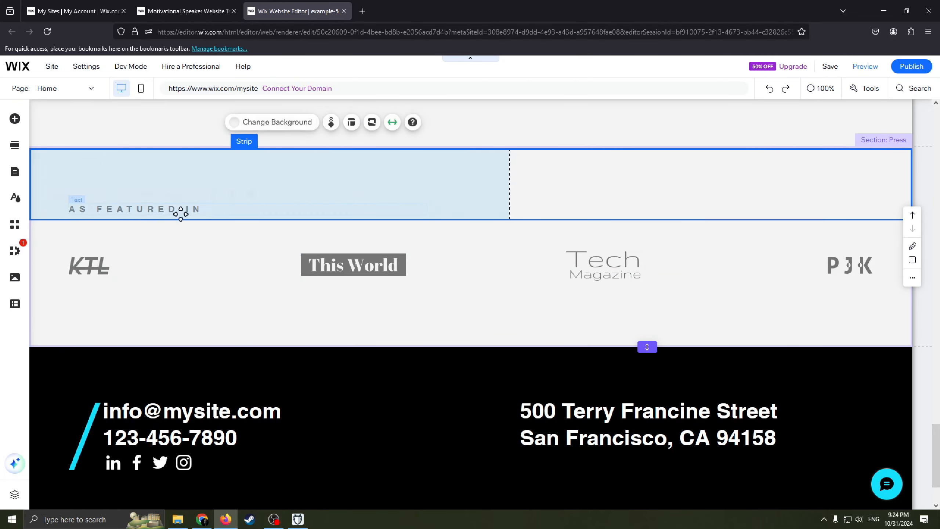
click(160, 208)
double_click(142, 212)
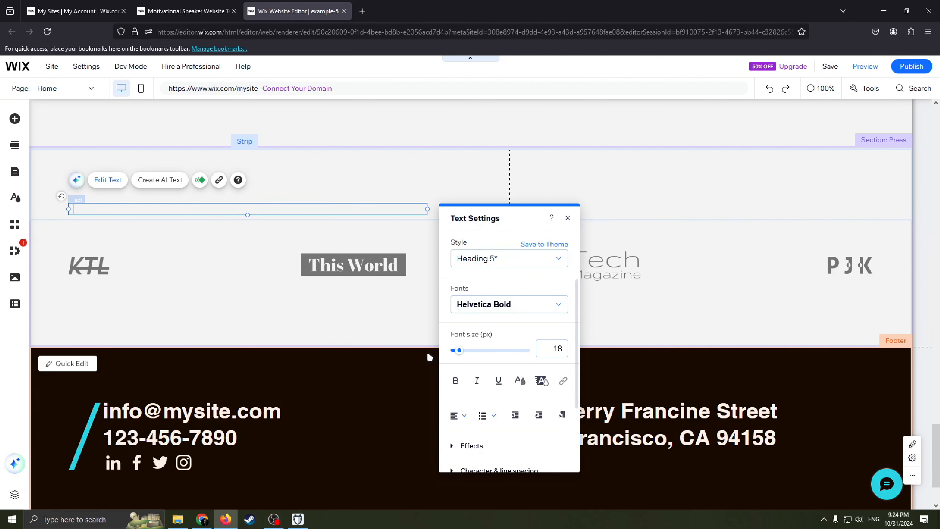
Step: Delete the KTL logo from the first column of the Press section
click(142, 265)
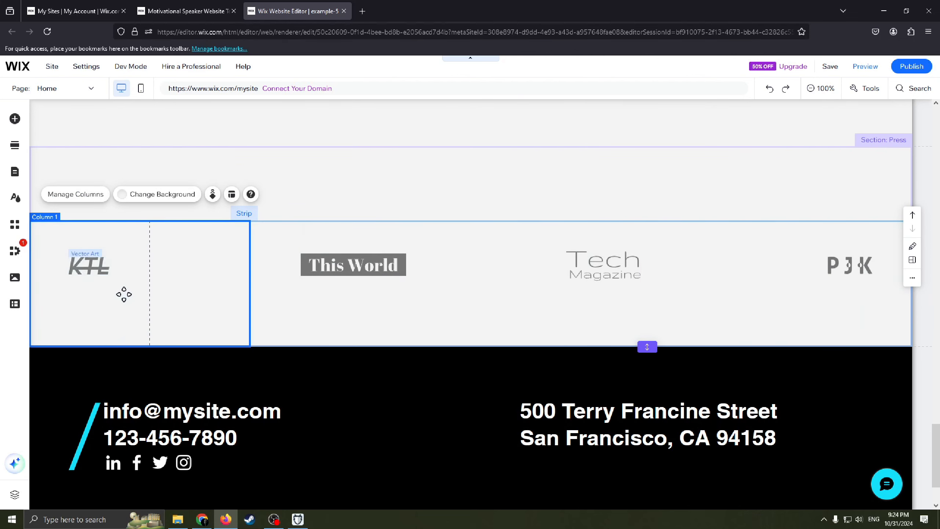
right_click(120, 266)
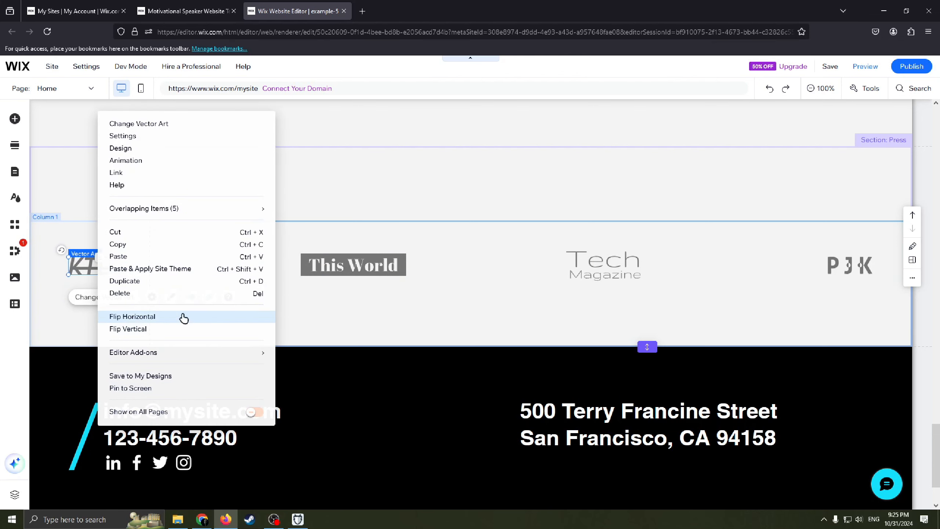
click(140, 294)
Step: Look through the image upload, import and custom logo options available for filling the emptied Press column
click(349, 265)
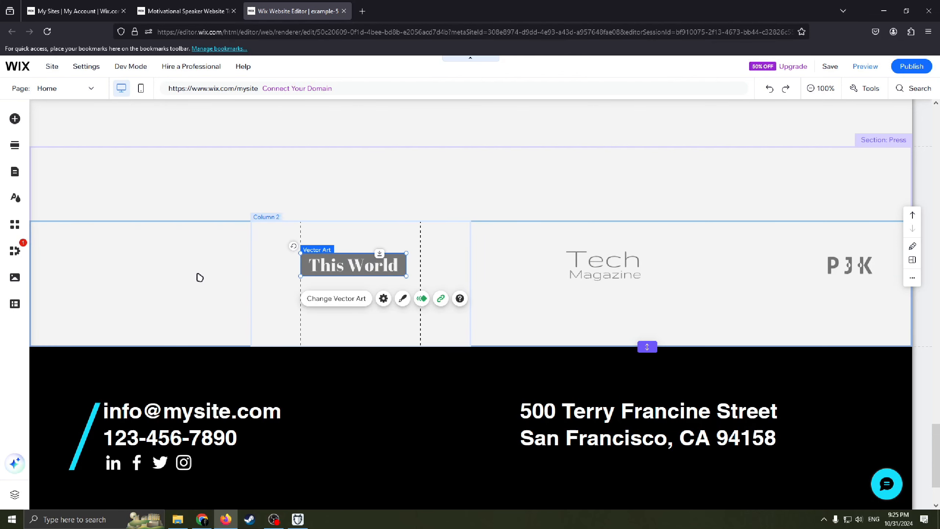
click(109, 271)
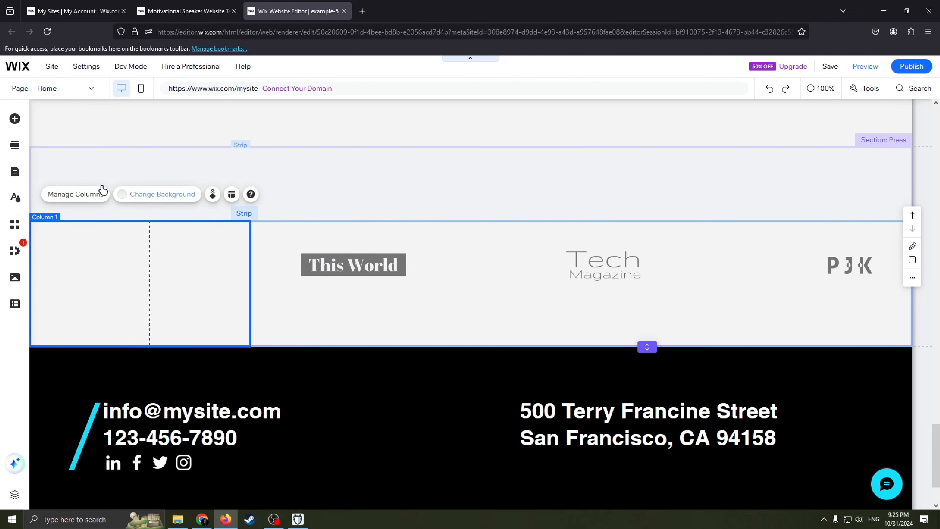
click(14, 118)
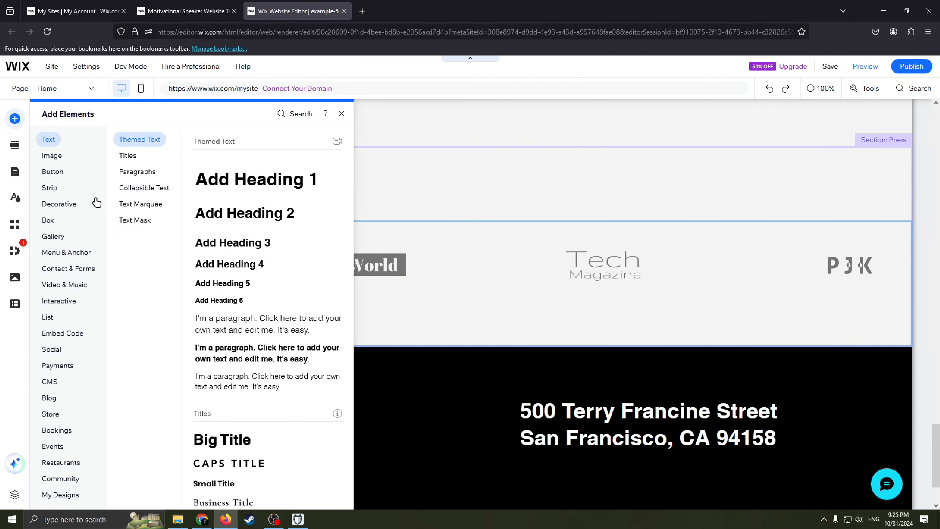
click(56, 157)
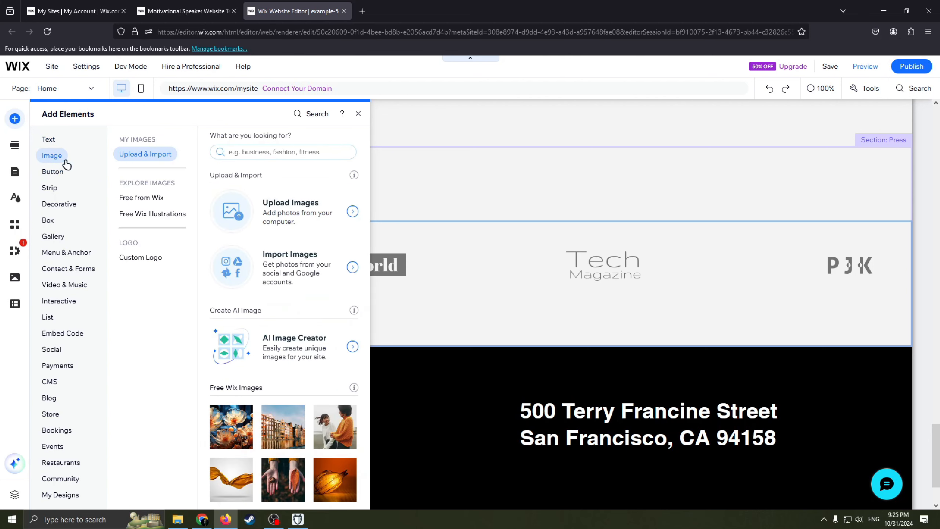
click(160, 262)
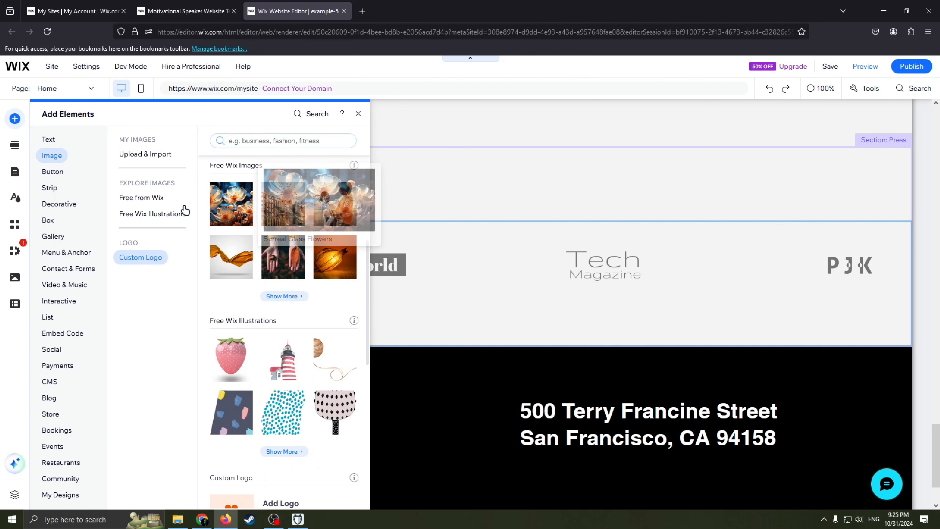
click(145, 154)
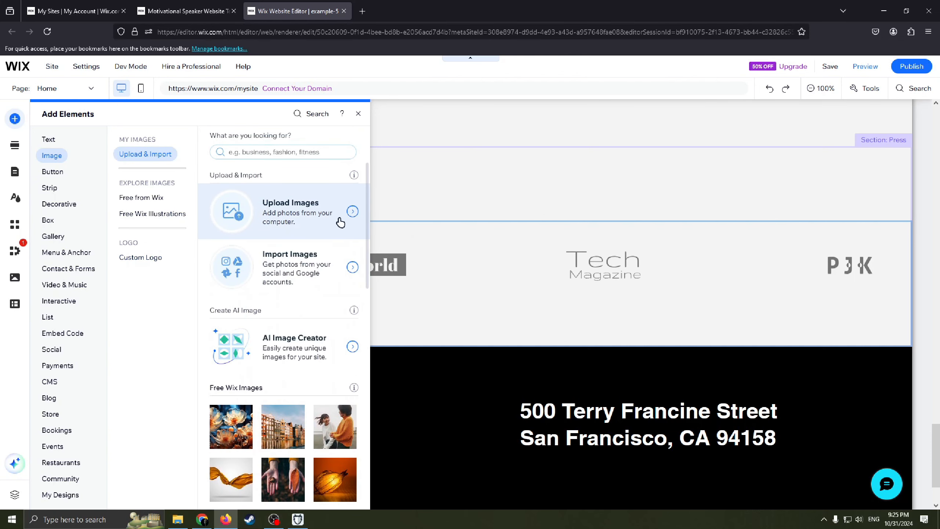
click(359, 114)
Step: Open the background options of the portrait photo column in the About section
scroll(360, 259, down, 2)
scroll(347, 285, up, 20)
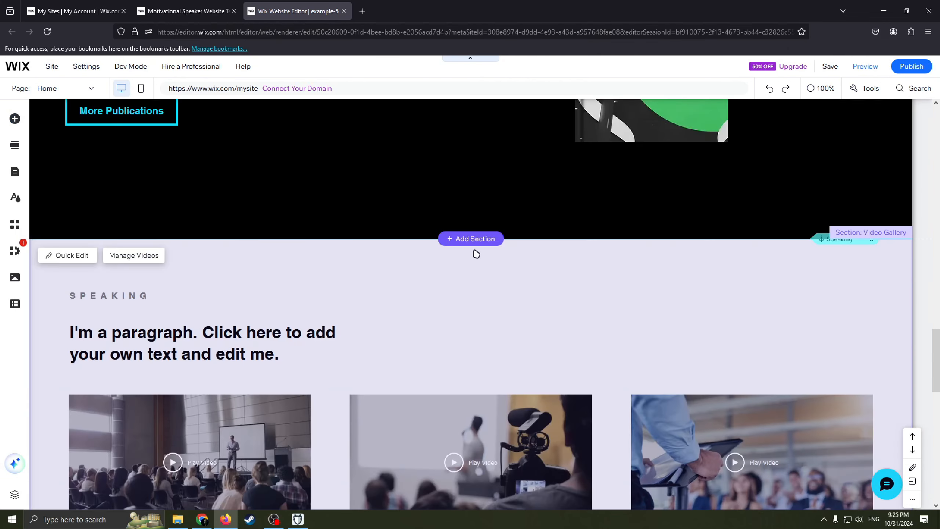
scroll(607, 255, down, 10)
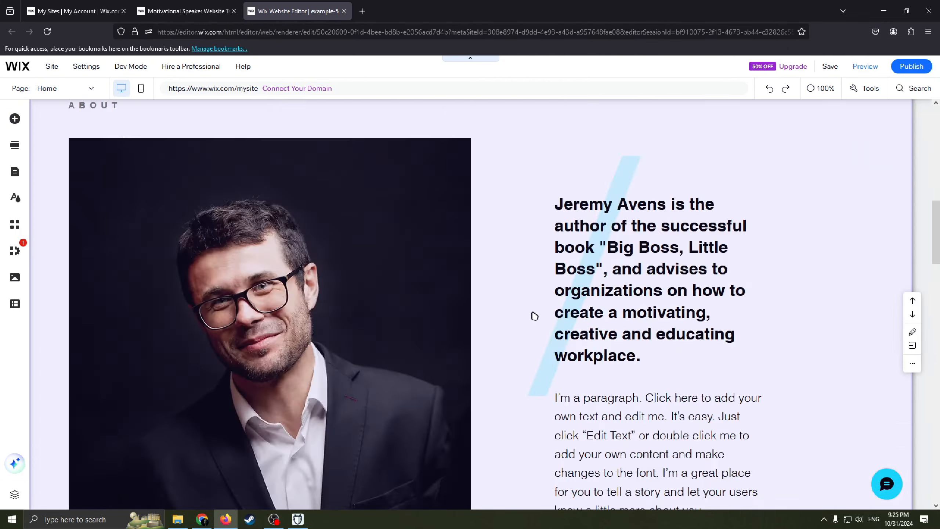
scroll(530, 315, up, 1)
scroll(380, 287, down, 4)
scroll(453, 291, up, 2)
scroll(443, 314, up, 5)
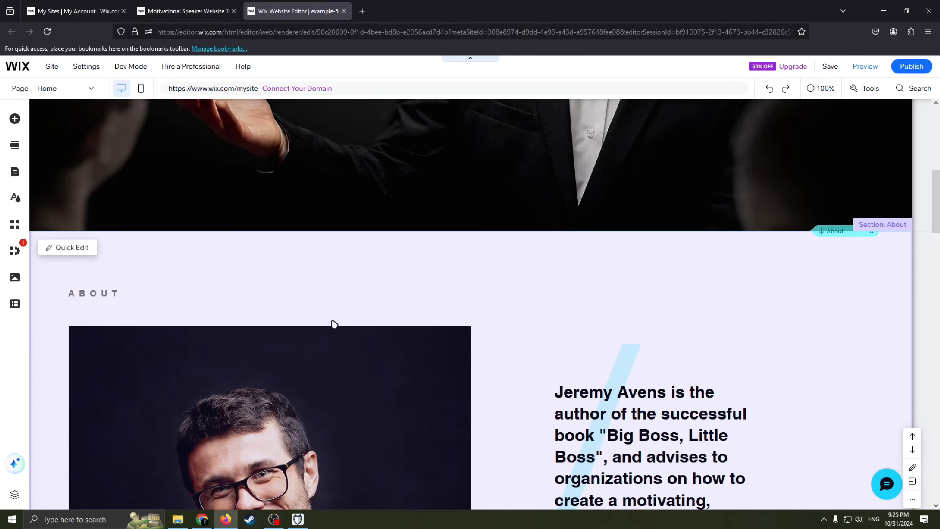
scroll(332, 323, down, 6)
scroll(296, 300, up, 4)
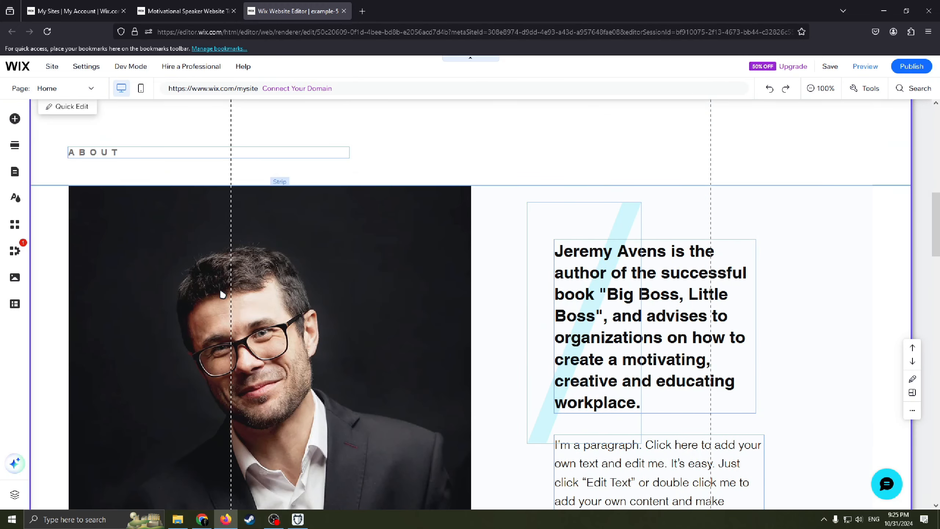
scroll(241, 285, down, 4)
click(273, 252)
scroll(274, 247, up, 2)
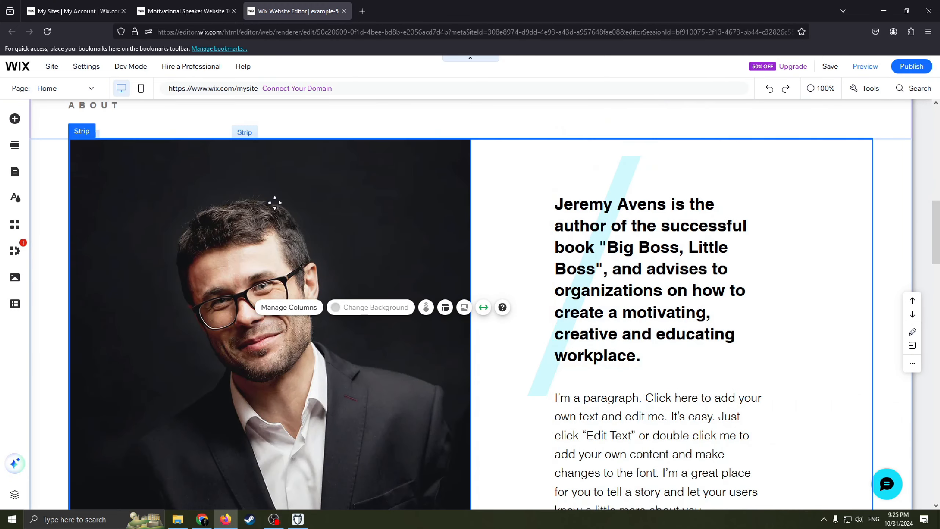
double_click(276, 208)
click(245, 257)
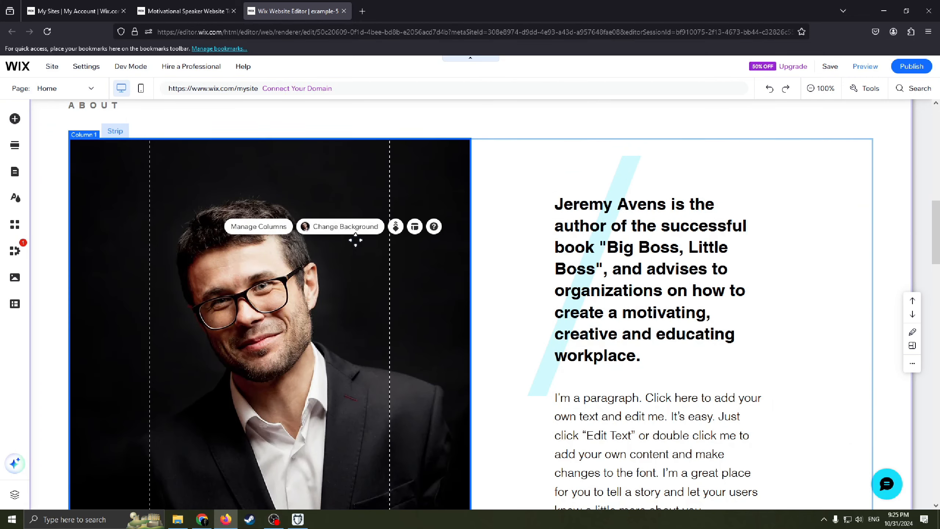
scroll(356, 239, down, 1)
click(342, 179)
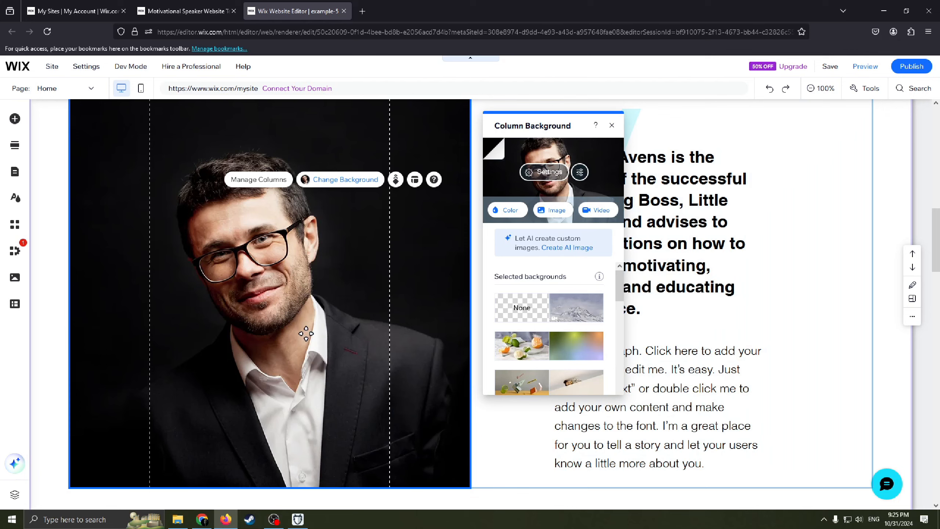
Step: Delete the portrait photo column from the About section's strip
drag(360, 234, 360, 237)
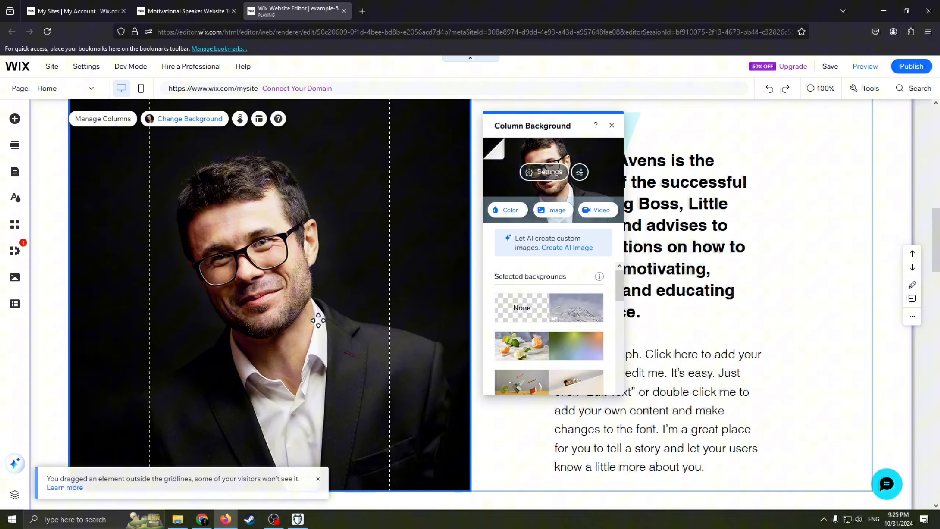
right_click(611, 126)
click(301, 222)
right_click(287, 246)
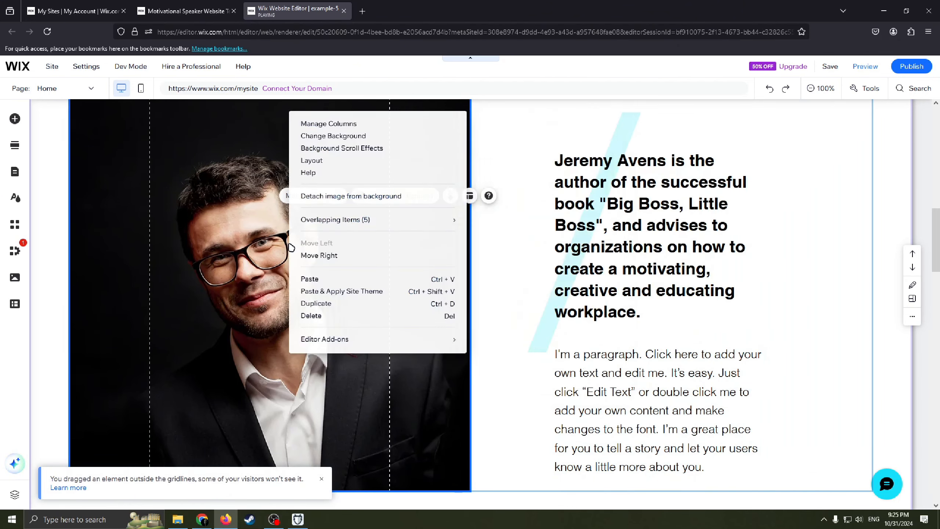
click(343, 315)
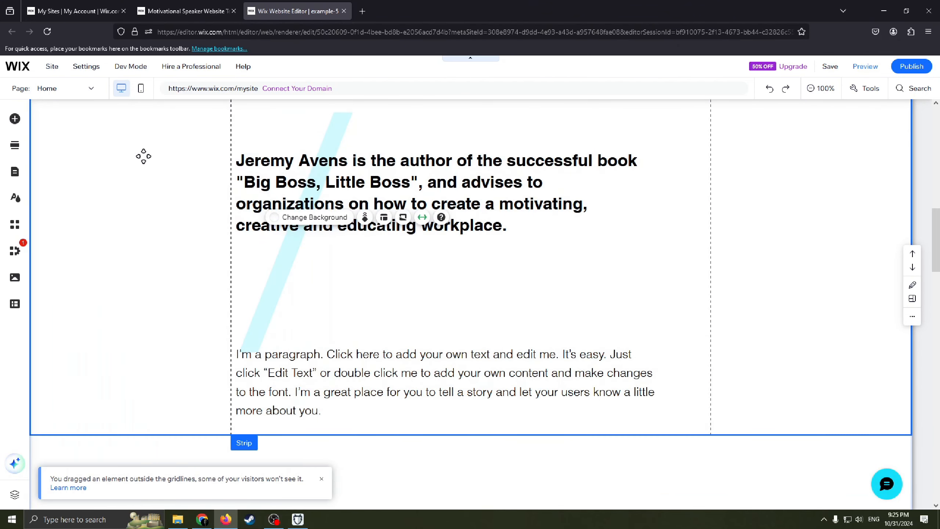
Step: Add the "Contact Us" section template with address, opening hours and map between the Speaking and Press sections
click(15, 119)
click(359, 114)
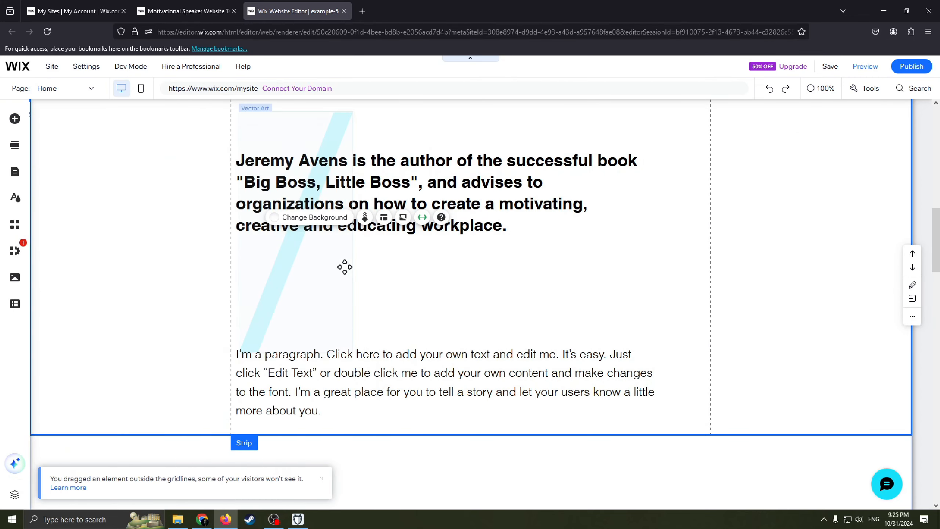
scroll(333, 240, down, 3)
scroll(311, 212, up, 4)
click(813, 93)
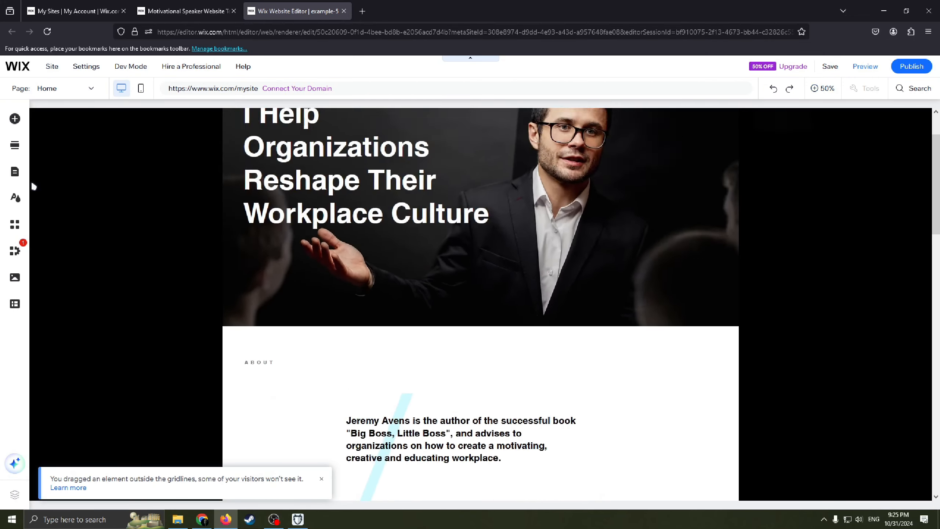
click(61, 153)
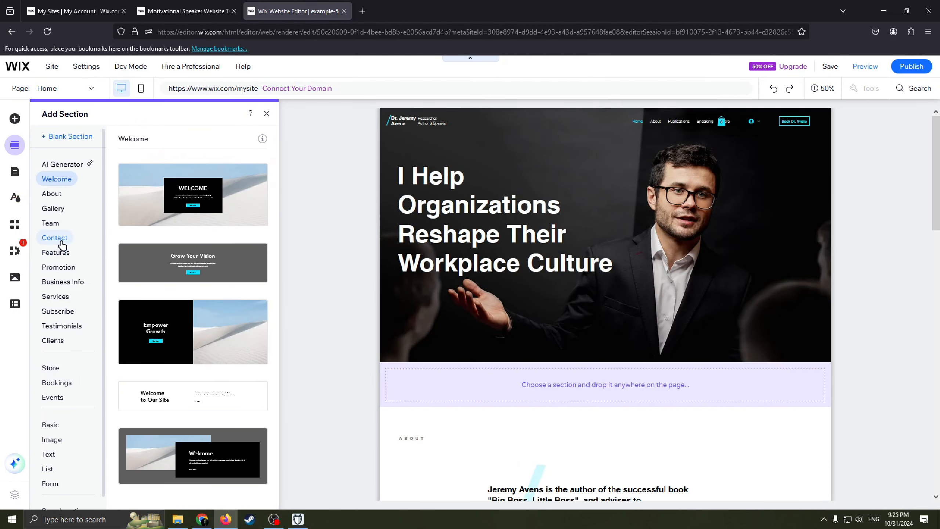
click(60, 240)
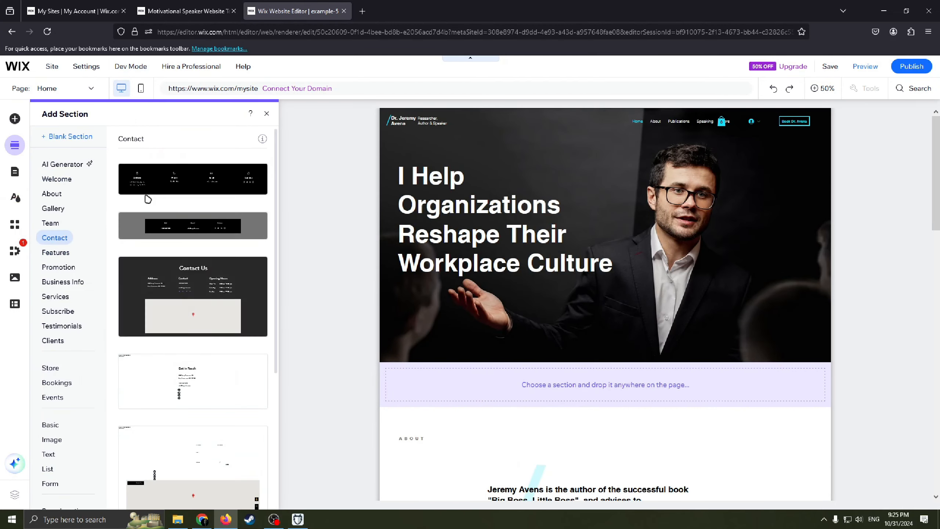
scroll(192, 259, down, 5)
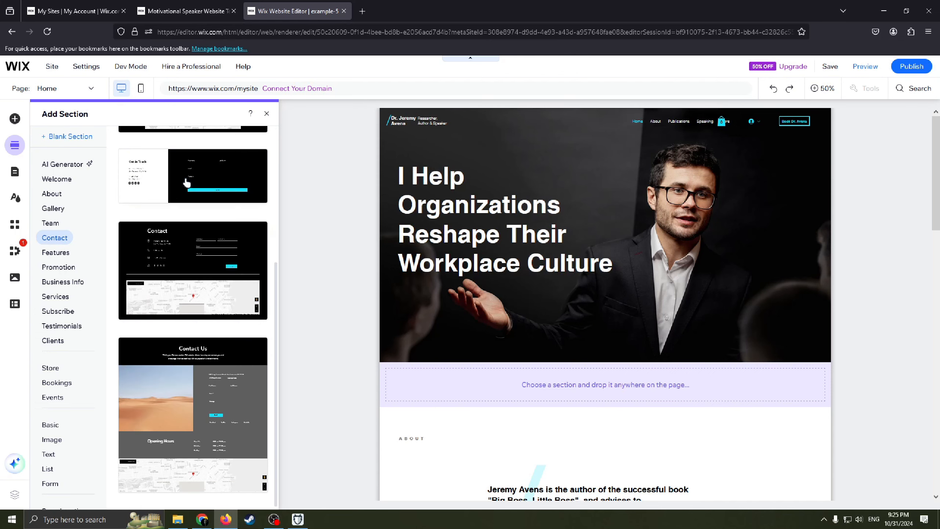
drag(189, 183, 487, 244)
scroll(191, 229, up, 5)
scroll(716, 264, down, 12)
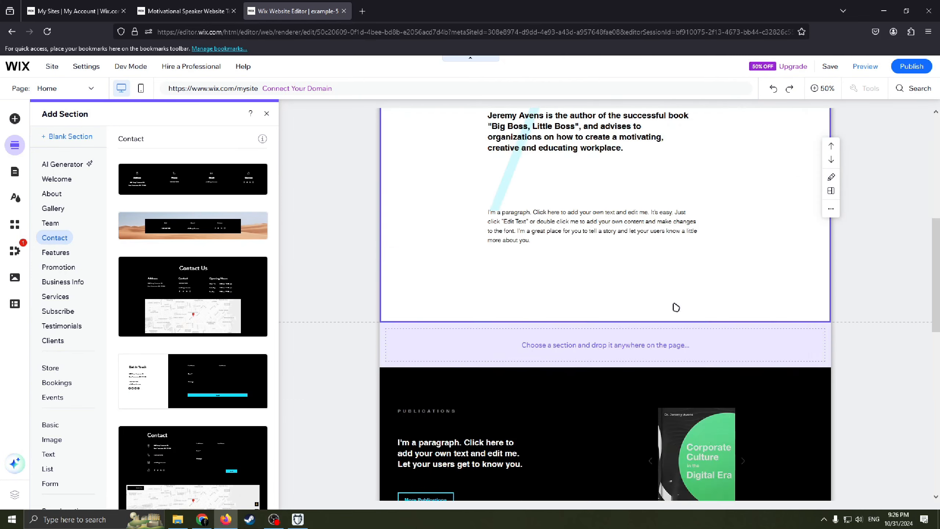
drag(222, 295, 635, 416)
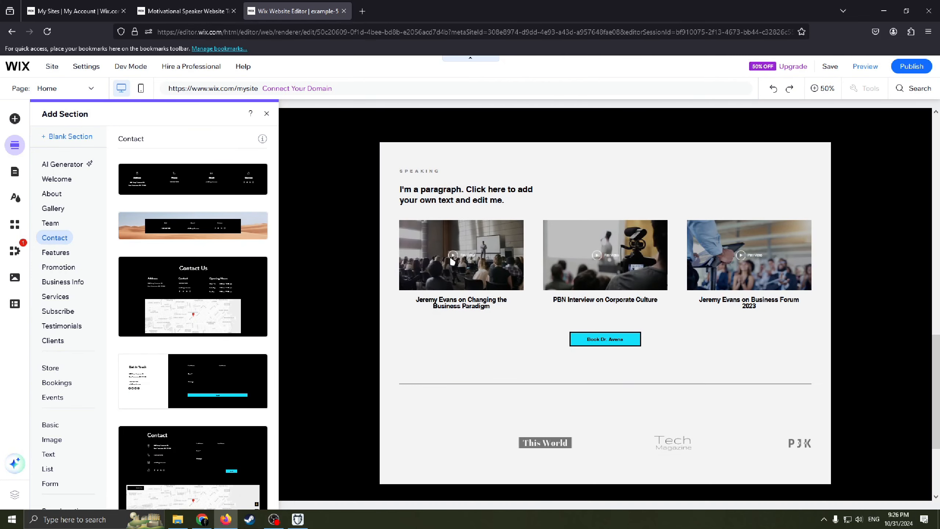
Step: Review the new Contact section's content and bring up the available actions for its Google map
scroll(616, 334, down, 15)
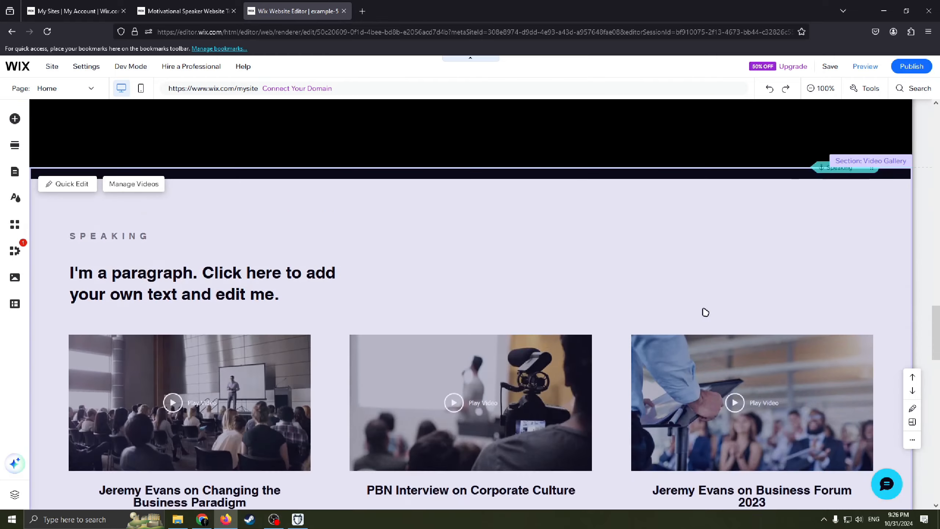
scroll(660, 316, up, 4)
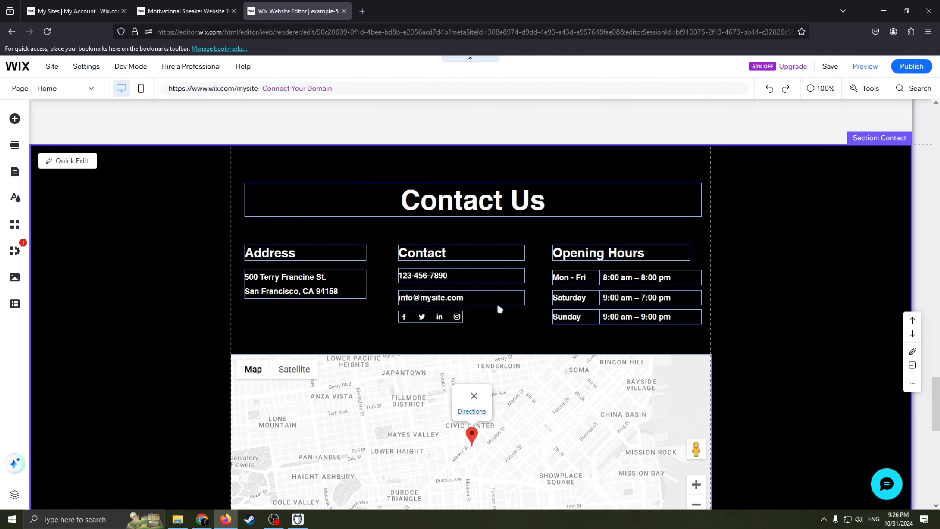
scroll(499, 309, down, 4)
scroll(549, 396, up, 1)
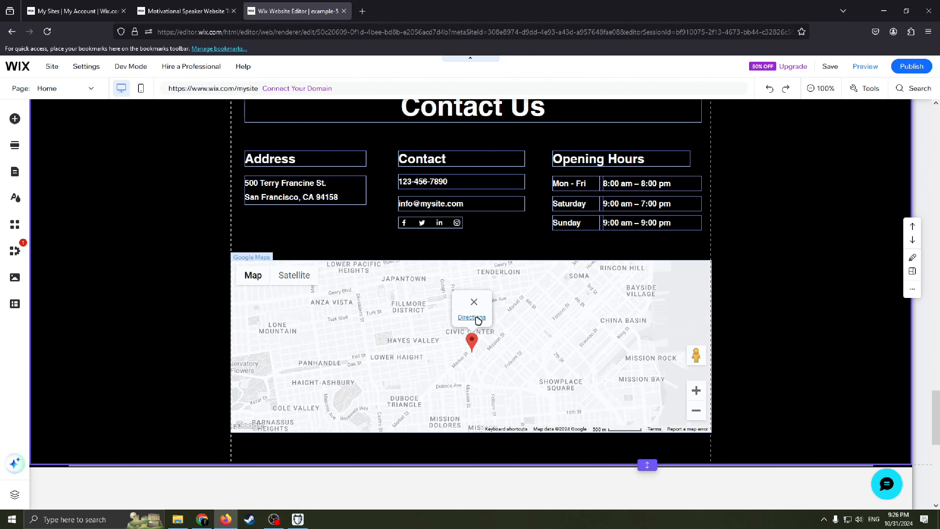
right_click(537, 327)
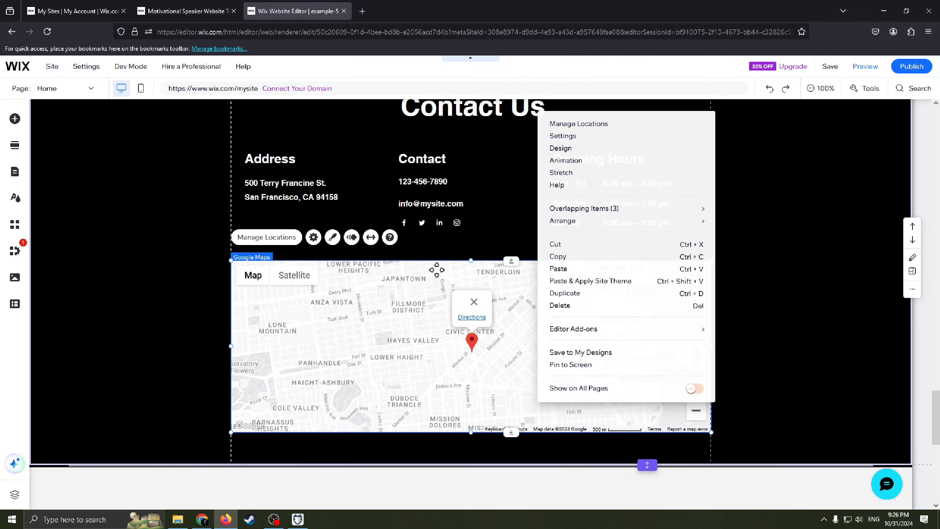
Step: Shift the name and tagline texts of the site logo slightly within the header's first column
scroll(416, 246, up, 1)
scroll(375, 270, up, 15)
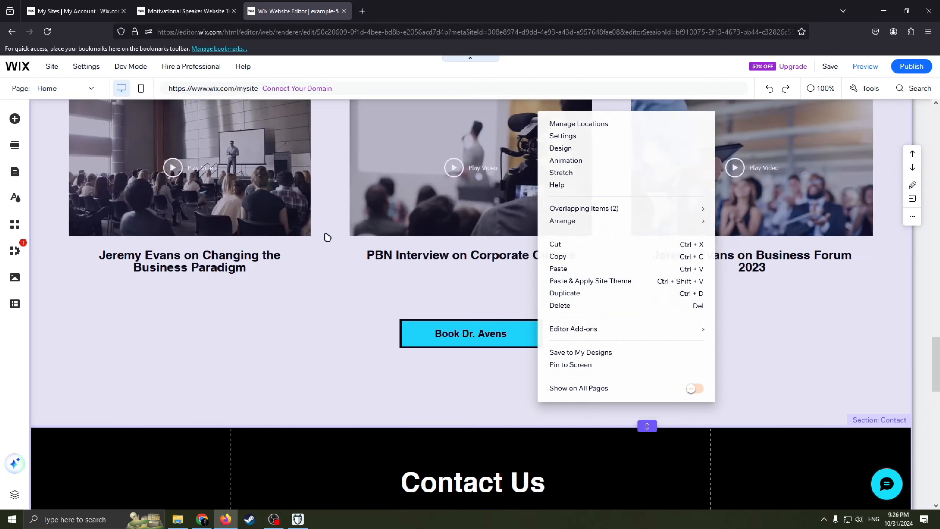
scroll(391, 246, up, 8)
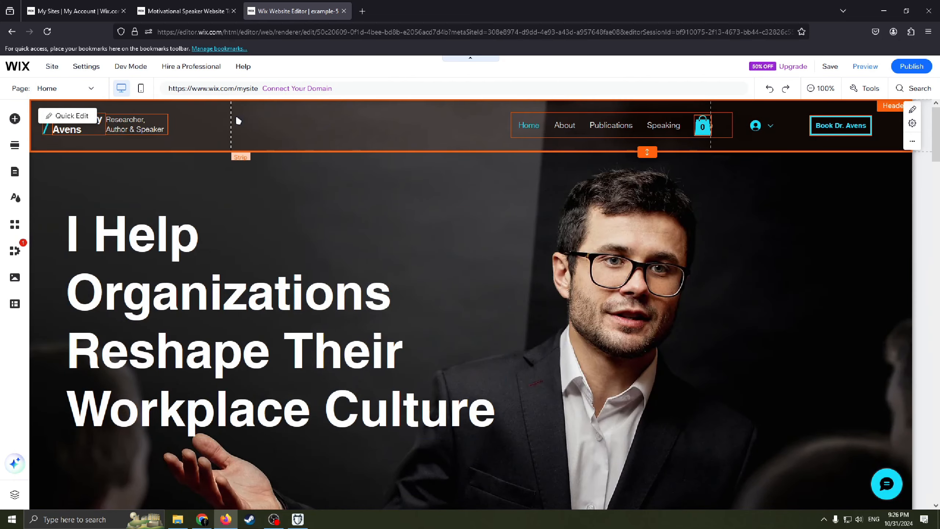
mouse_move(132, 122)
mouse_down()
mouse_move(180, 136)
mouse_move(144, 125)
mouse_up()
click(73, 128)
mouse_move(72, 128)
mouse_down()
mouse_move(109, 137)
mouse_move(50, 123)
mouse_move(78, 124)
mouse_up()
drag(140, 128, 138, 124)
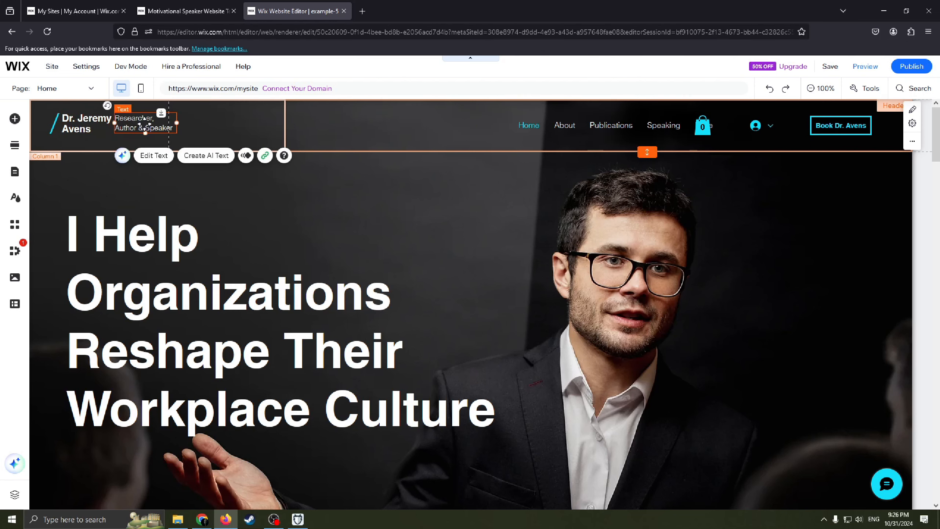
Step: Delete the slash artwork, name and tagline texts together from the header's first column
drag(215, 118, 51, 127)
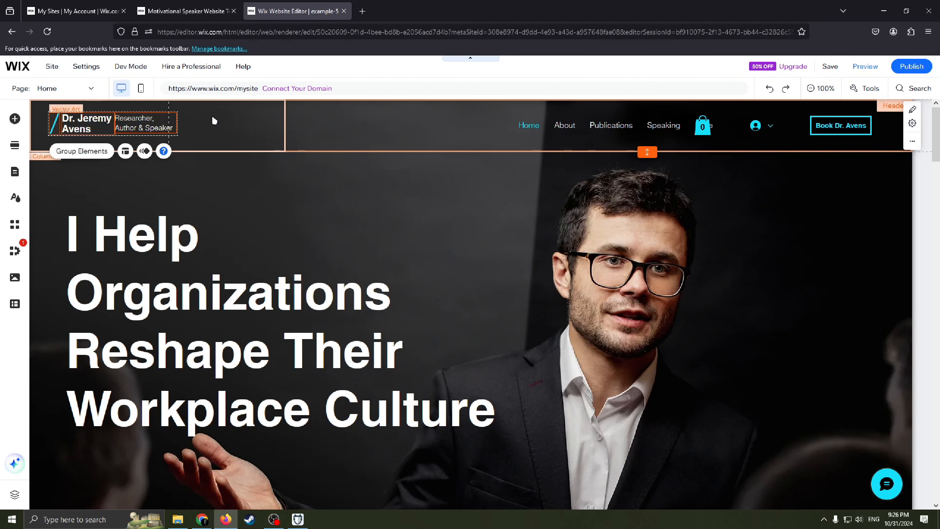
right_click(118, 122)
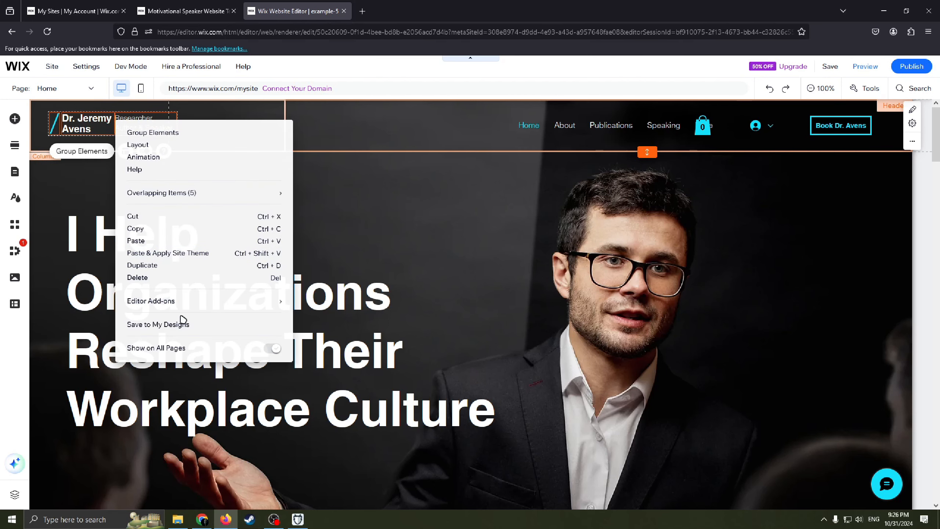
click(178, 278)
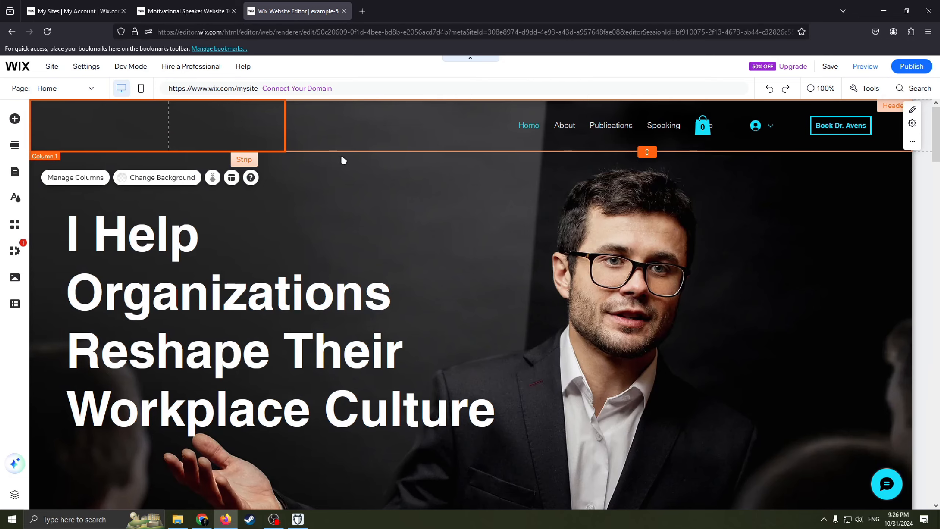
Step: Move the navigation menu and the cart icon farther left in the header
drag(589, 127, 524, 128)
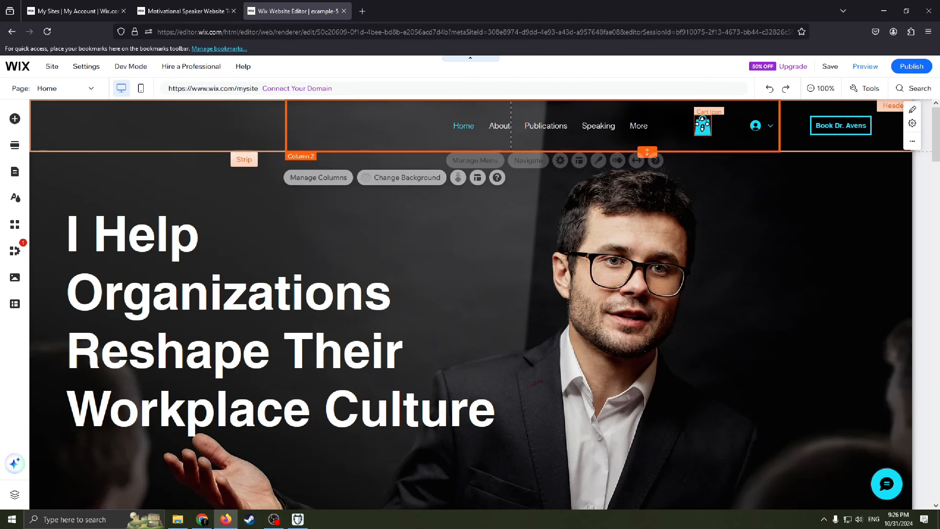
click(702, 124)
drag(697, 127, 690, 129)
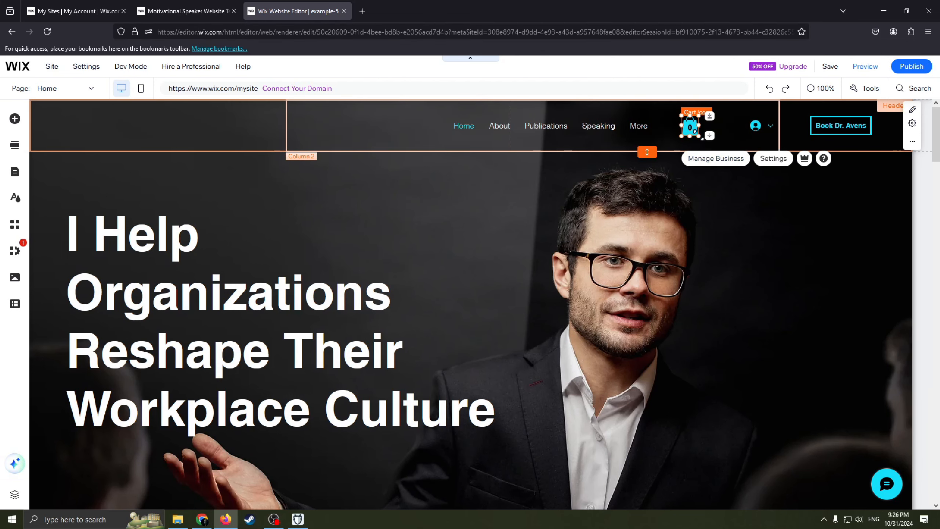
Step: Open the business dashboard from the cart icon, examine the business setup checklist, and return to the editor
click(725, 165)
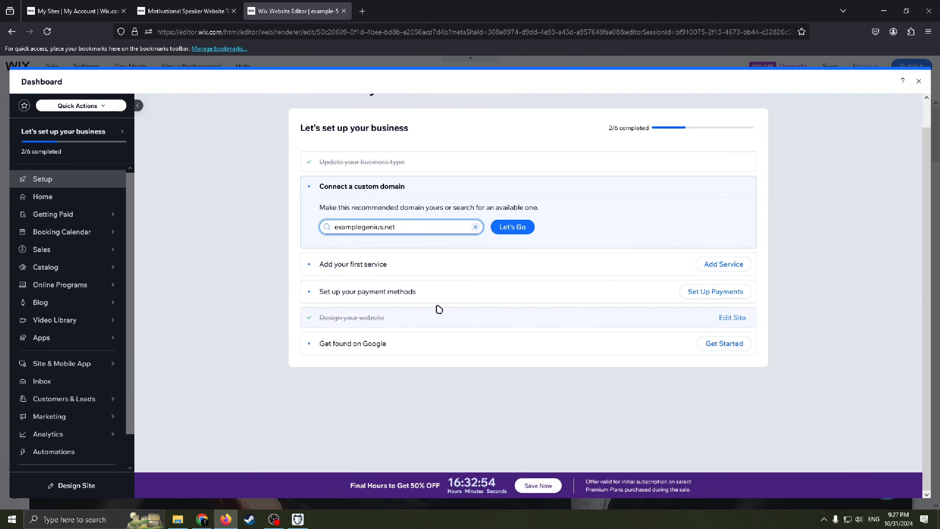
scroll(463, 299, up, 2)
scroll(518, 301, down, 2)
scroll(507, 301, up, 2)
scroll(433, 297, down, 1)
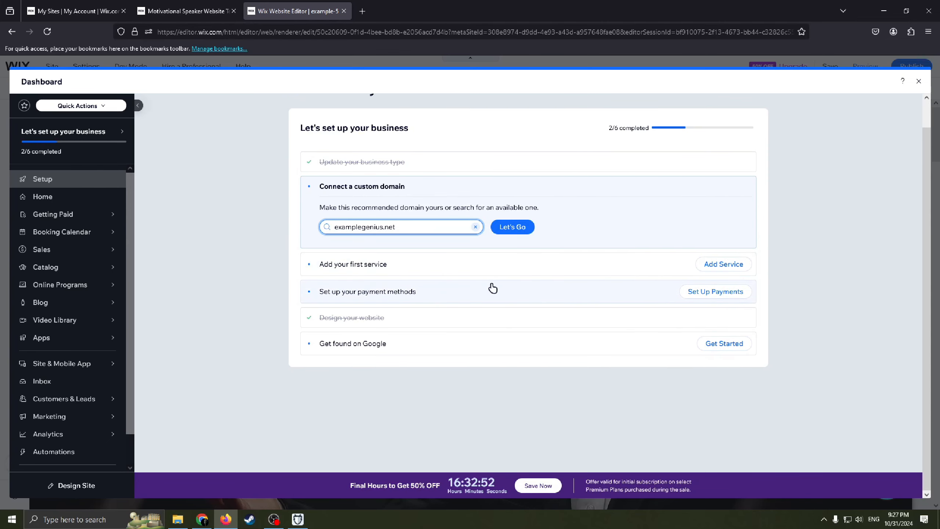
scroll(507, 287, up, 1)
scroll(508, 270, down, 1)
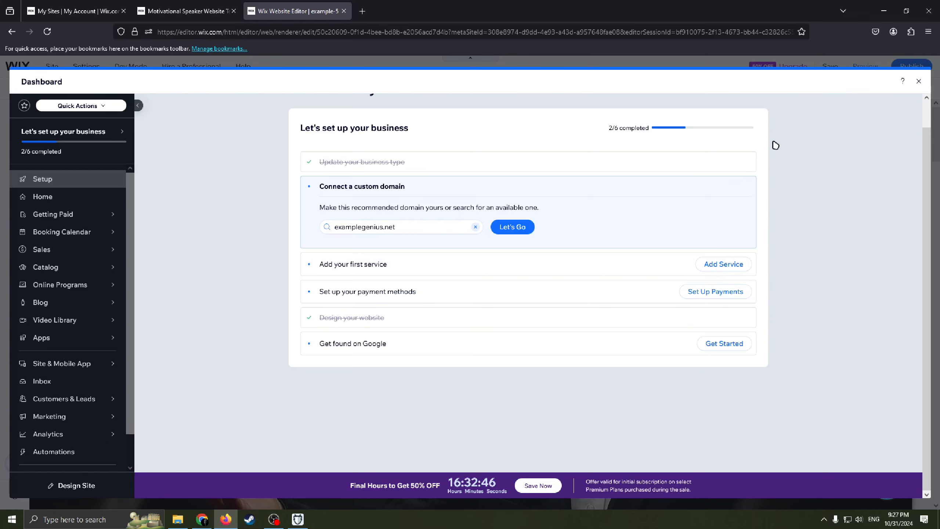
click(916, 81)
click(888, 133)
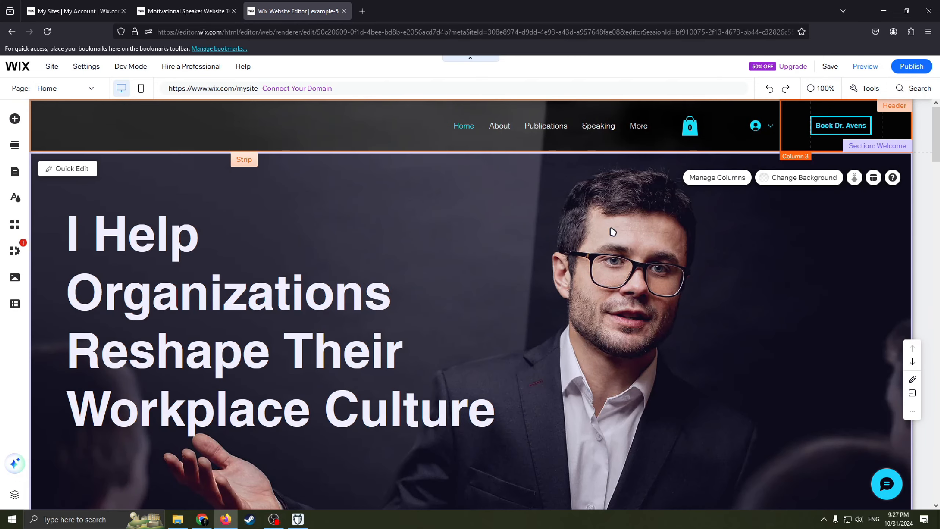
scroll(609, 142, down, 1)
mouse_move(835, 79)
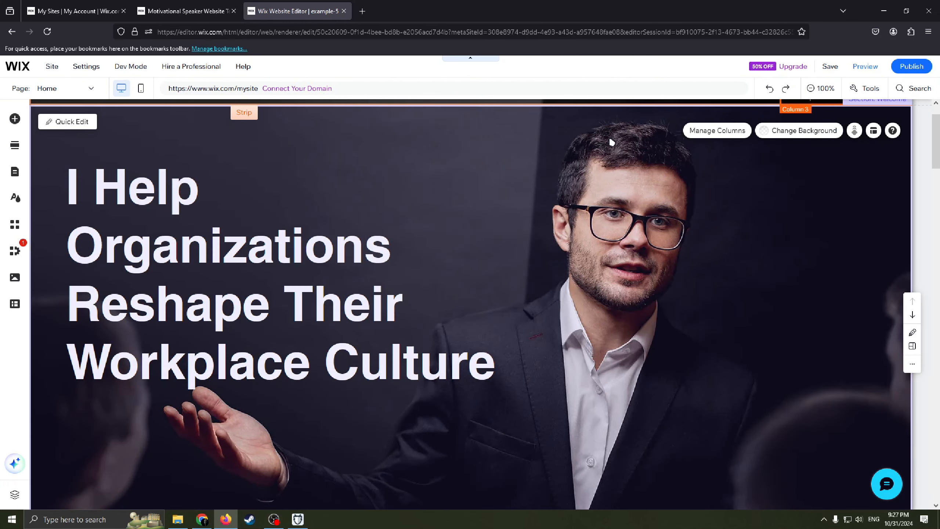
scroll(618, 172, down, 3)
scroll(596, 215, up, 2)
scroll(762, 189, up, 2)
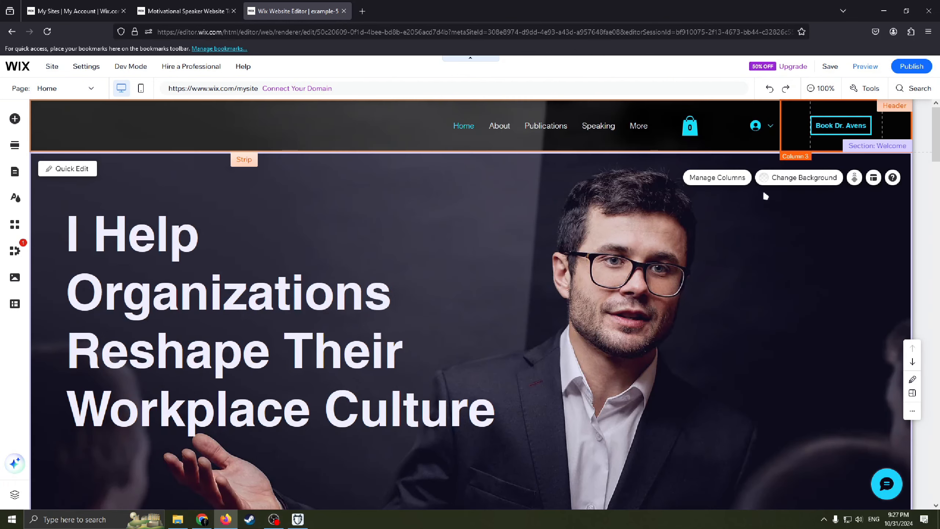
scroll(793, 182, down, 2)
scroll(784, 207, up, 2)
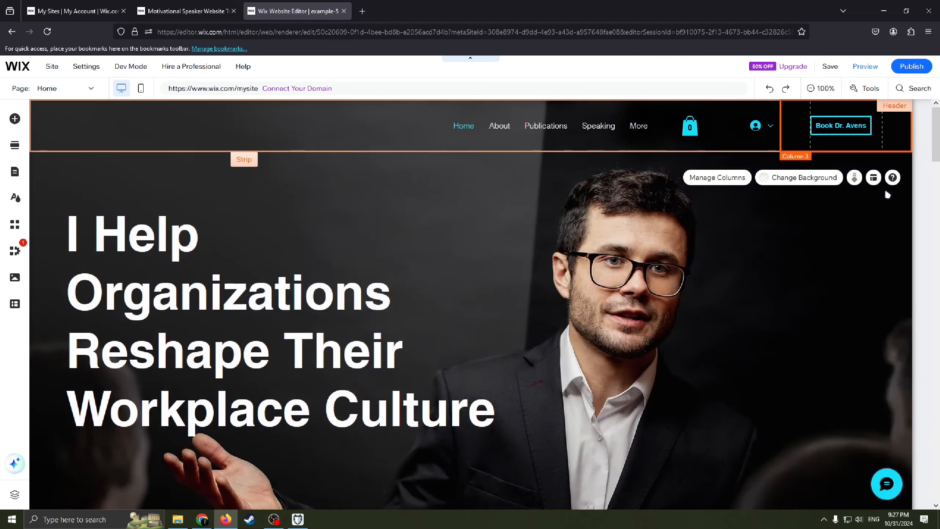
Step: Delete the header's navigation menu and cart icon, and add a plain horizontal menu with an underlined Home item to the second column
drag(753, 122, 382, 123)
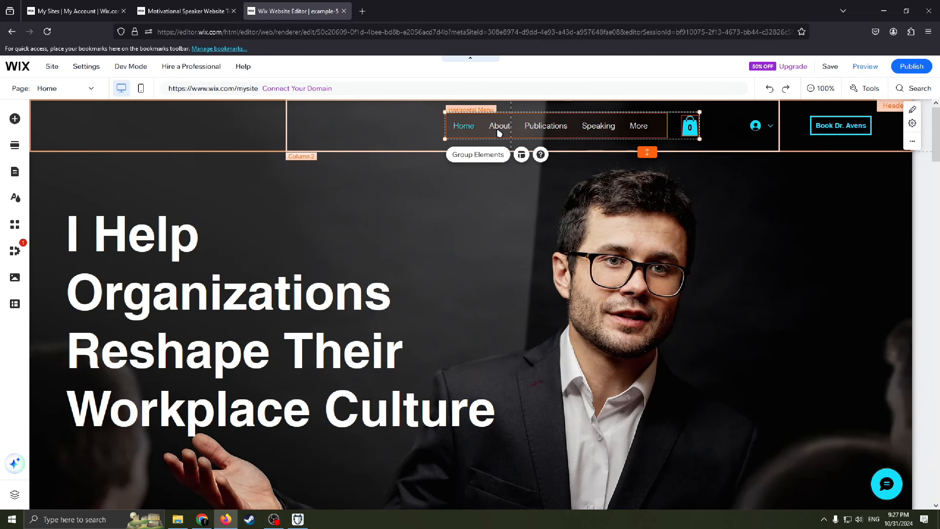
key(Delete)
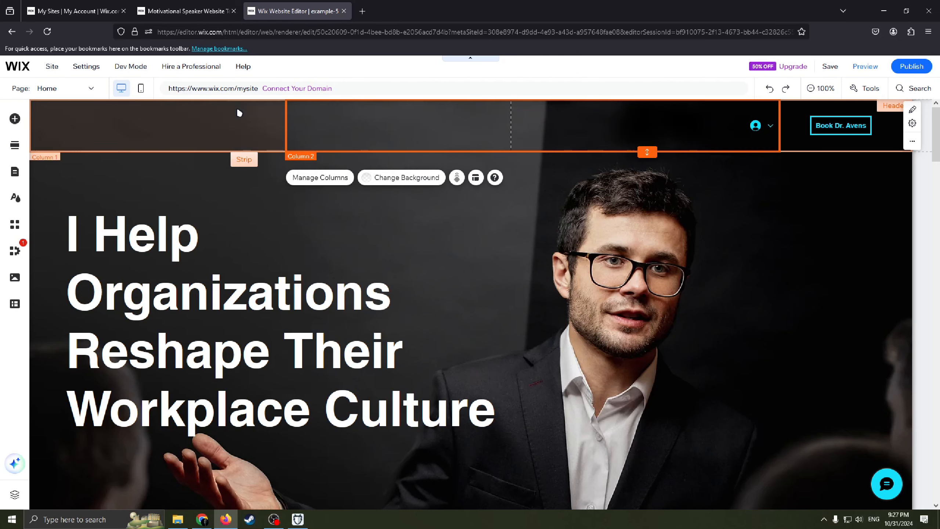
click(15, 119)
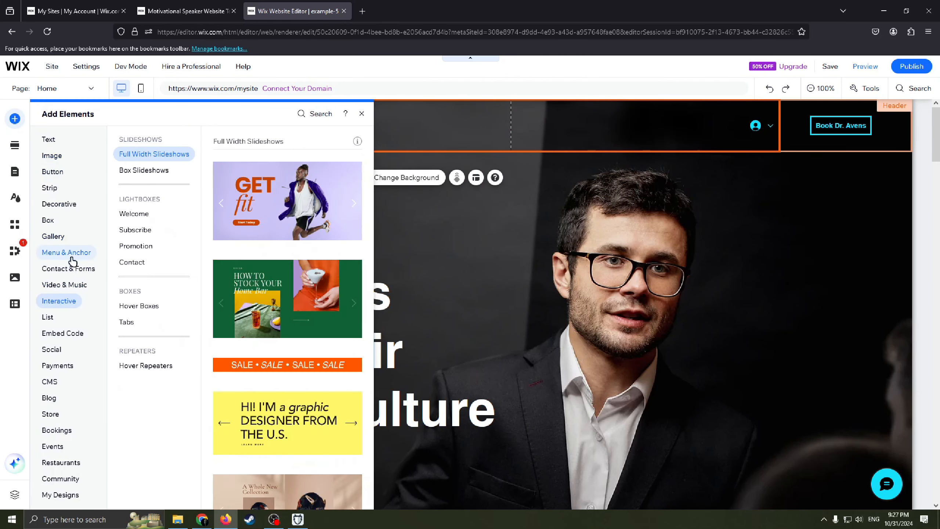
mouse_move(70, 256)
scroll(260, 370, down, 3)
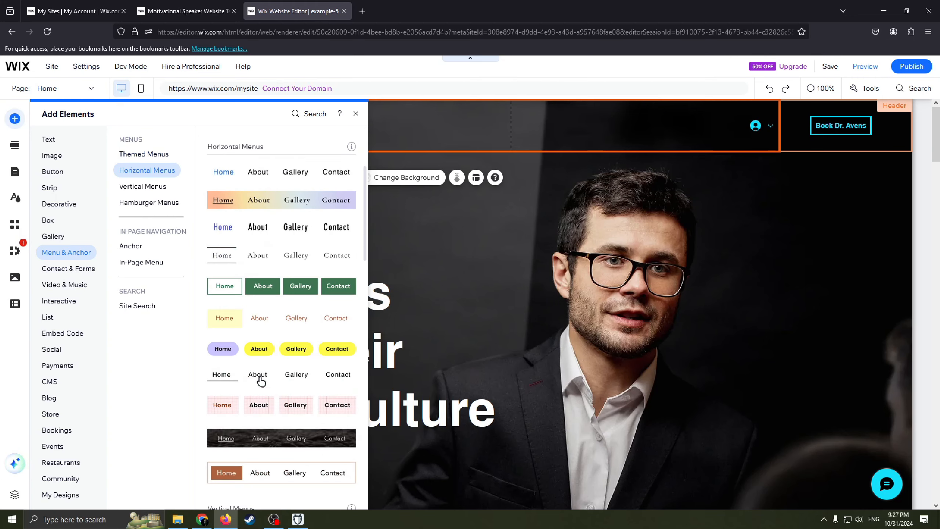
drag(260, 379, 478, 155)
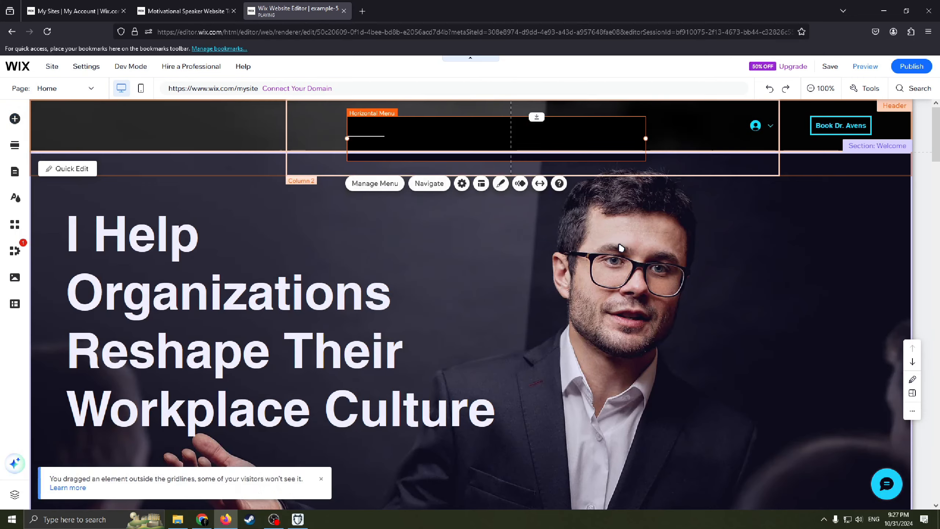
scroll(469, 188, up, 1)
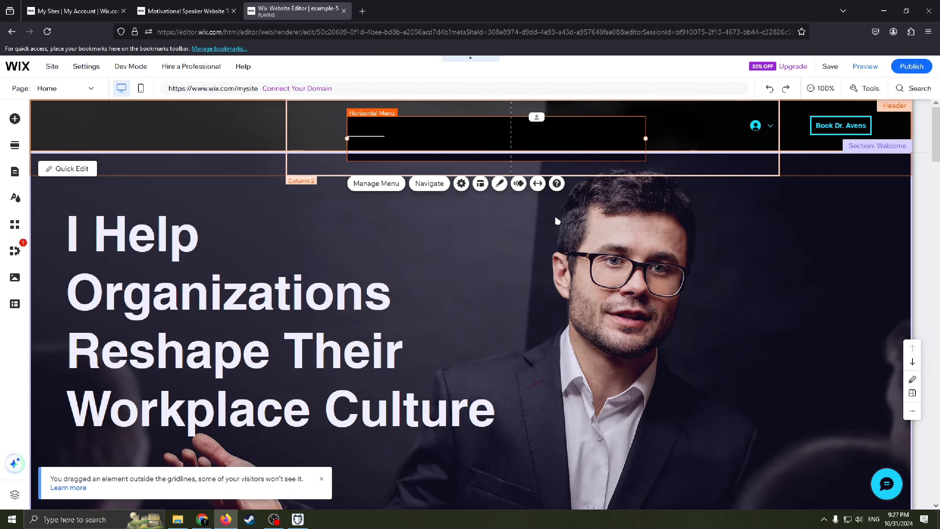
Step: Examine the site pages managed by the new header menu, close the page list, and return to the home page content
click(398, 168)
click(415, 147)
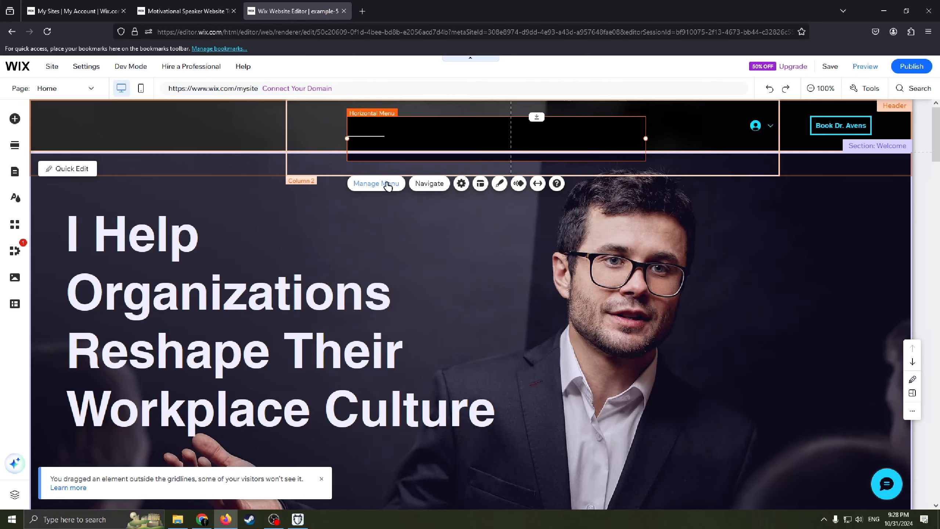
click(376, 182)
click(321, 145)
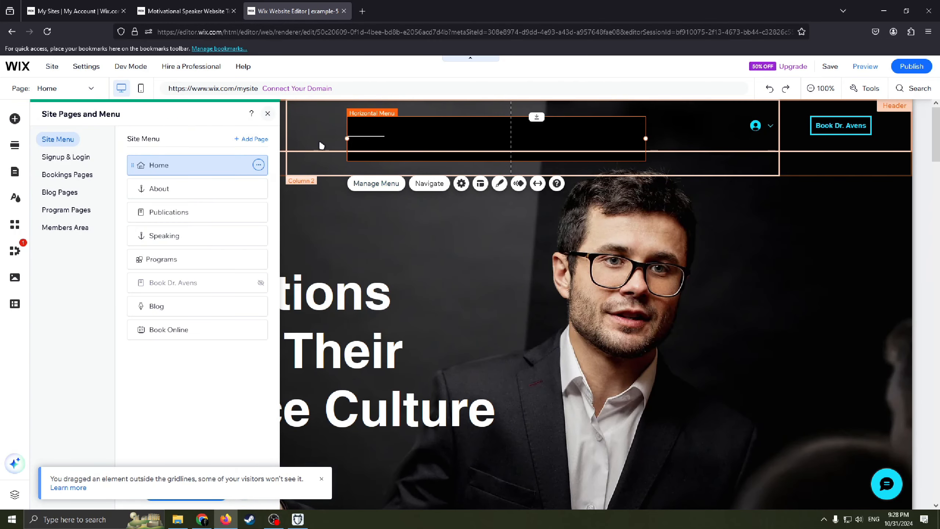
scroll(613, 232, down, 4)
scroll(613, 232, down, 2)
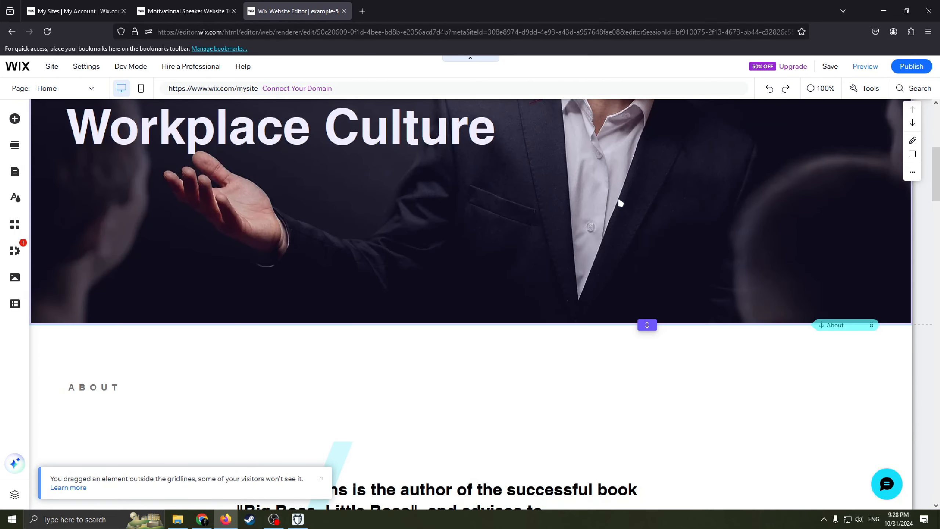